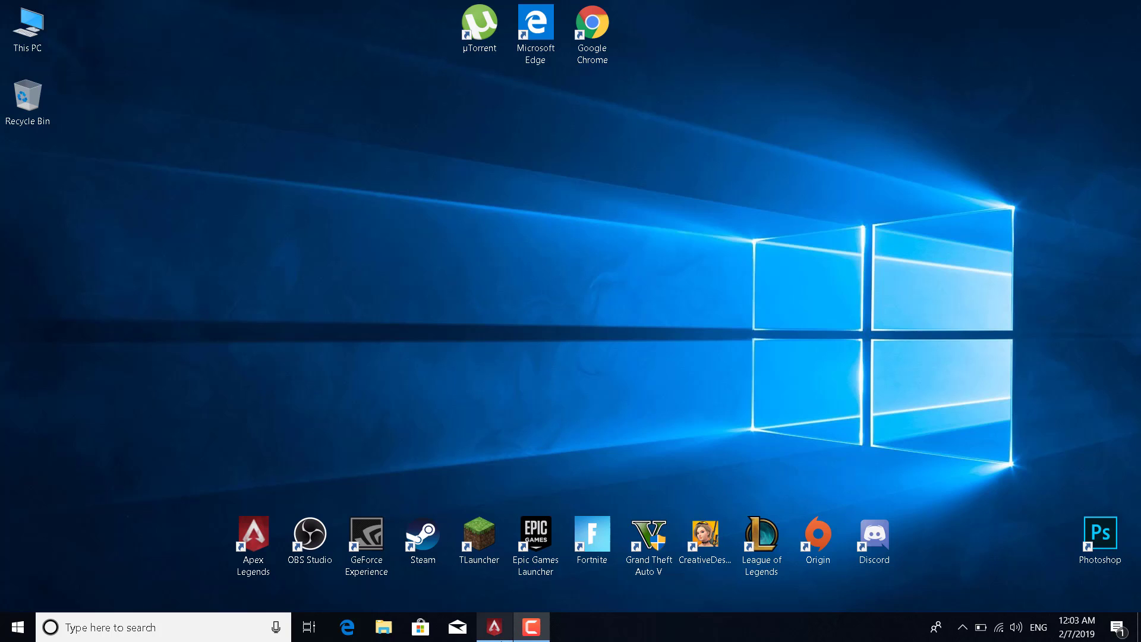
Switch to the Apex Legends window and set the video Display Mode to Full Screen
click(498, 636)
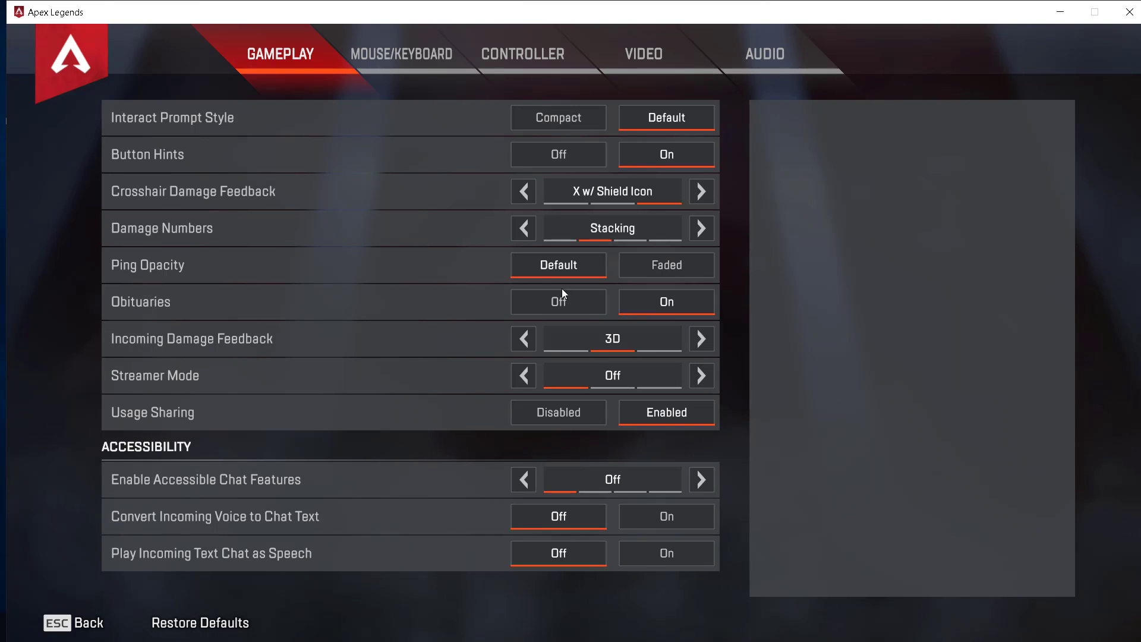
click(635, 56)
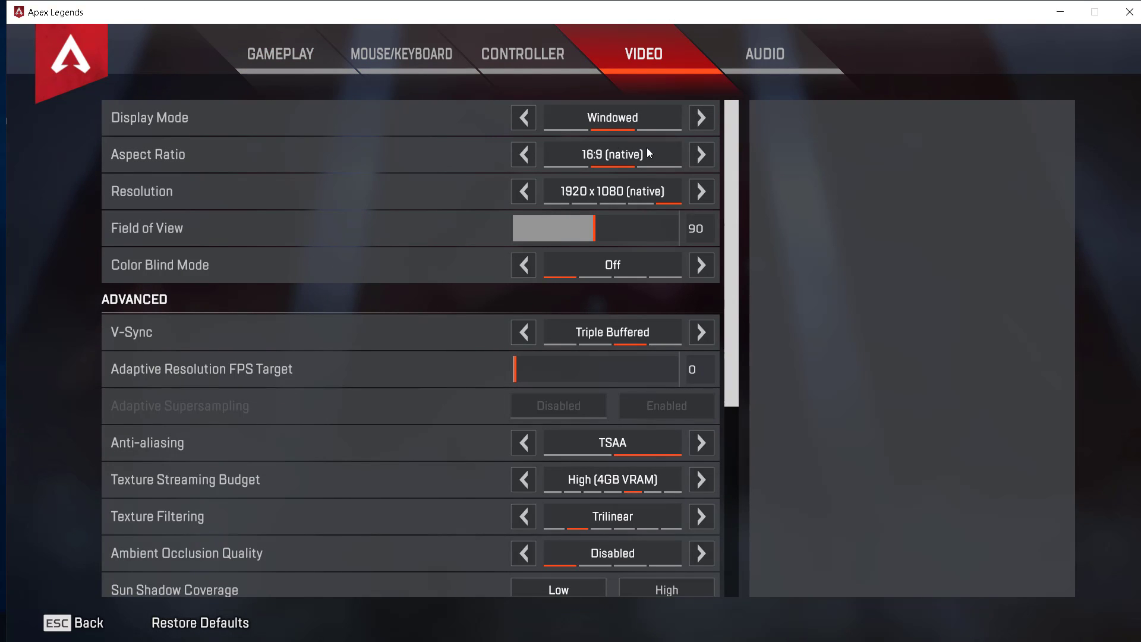
click(522, 124)
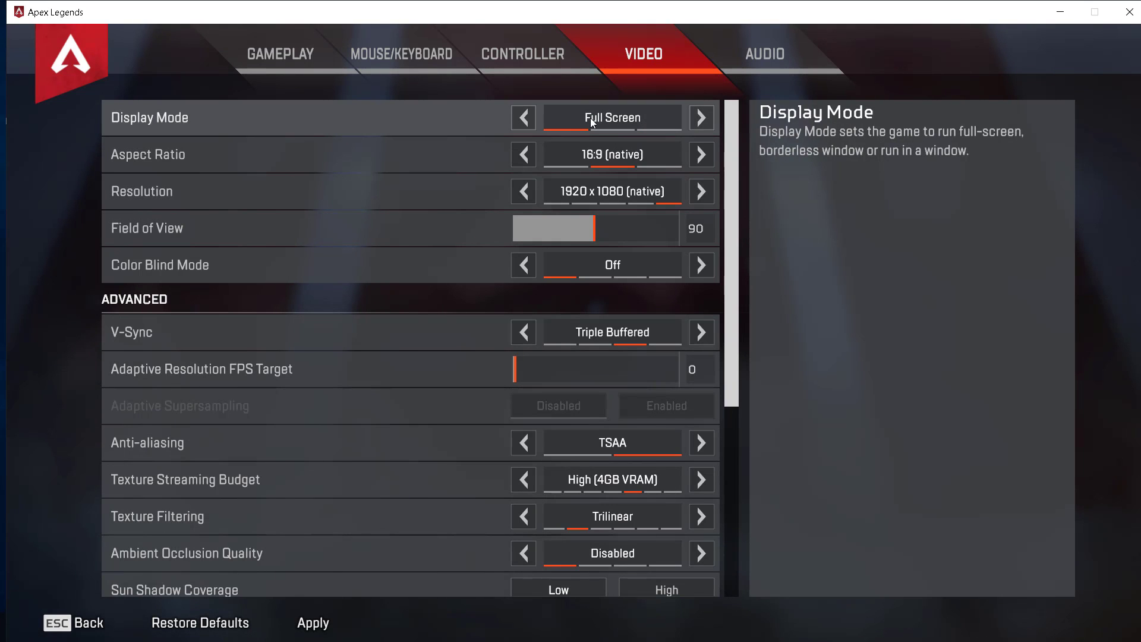
click(703, 125)
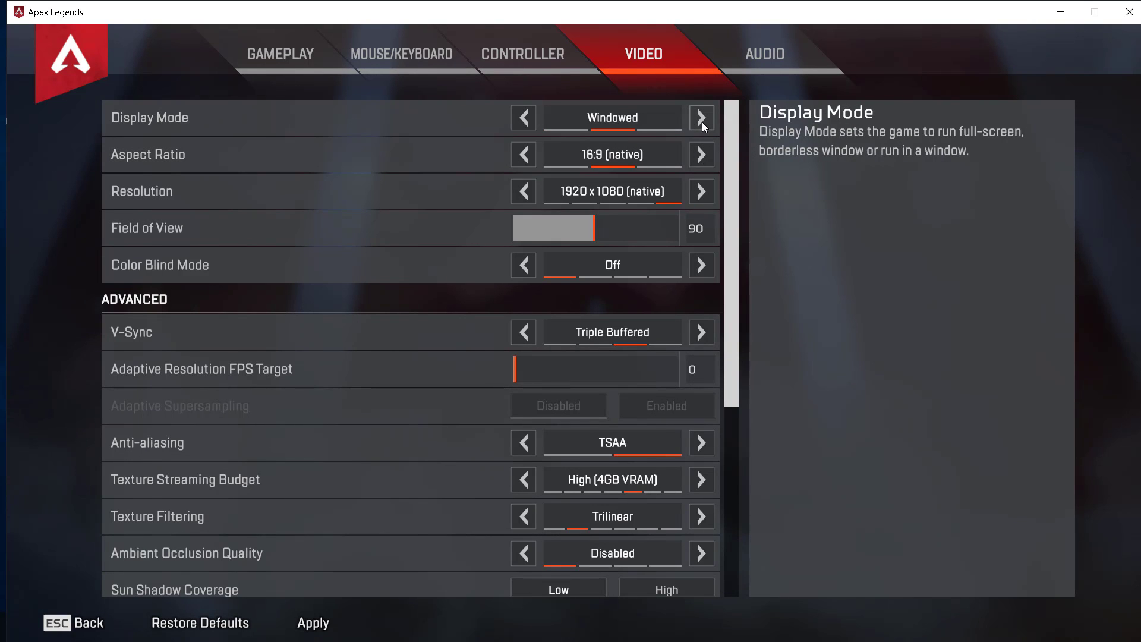
click(701, 121)
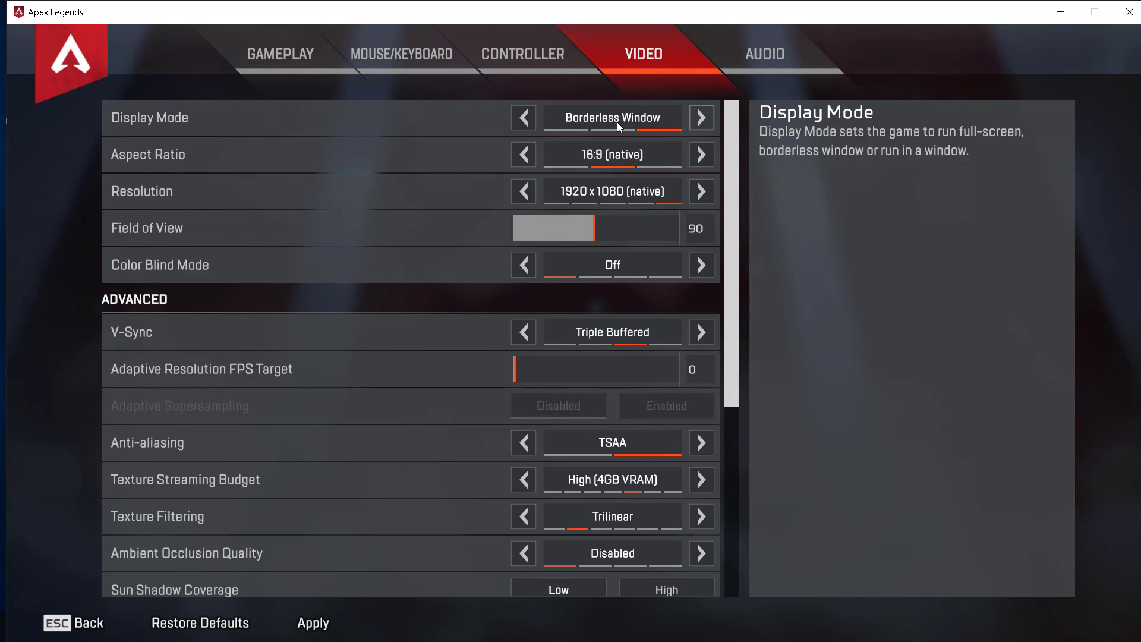
click(523, 119)
click(522, 121)
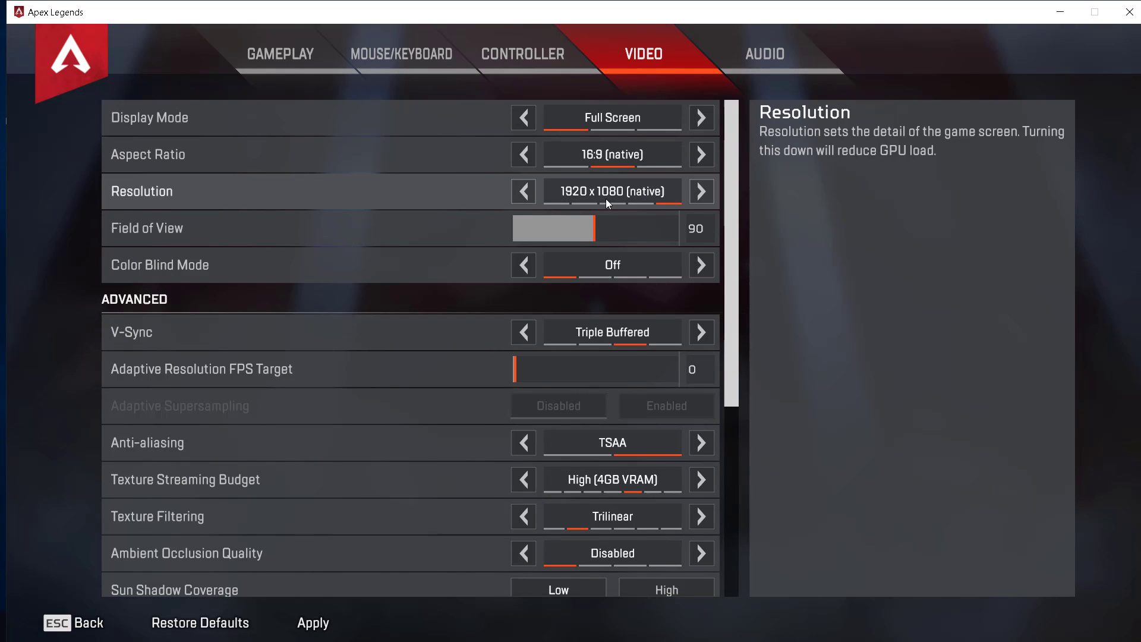
Lower the Resolution to 1366 x 768 and return it to 1920 x 1080 (native)
click(525, 192)
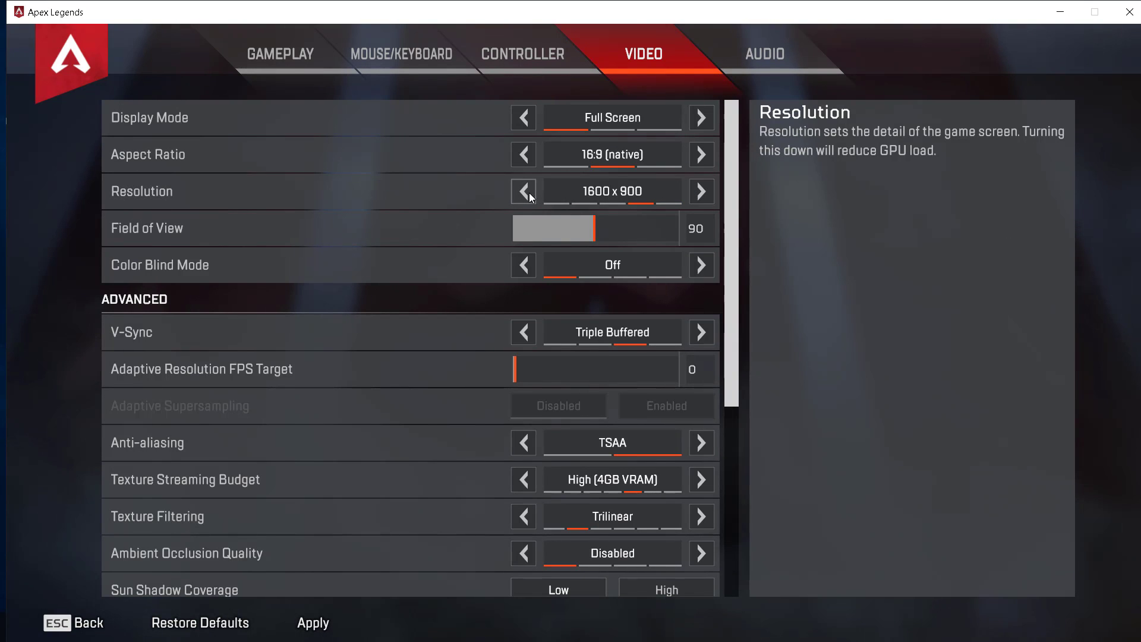
click(525, 192)
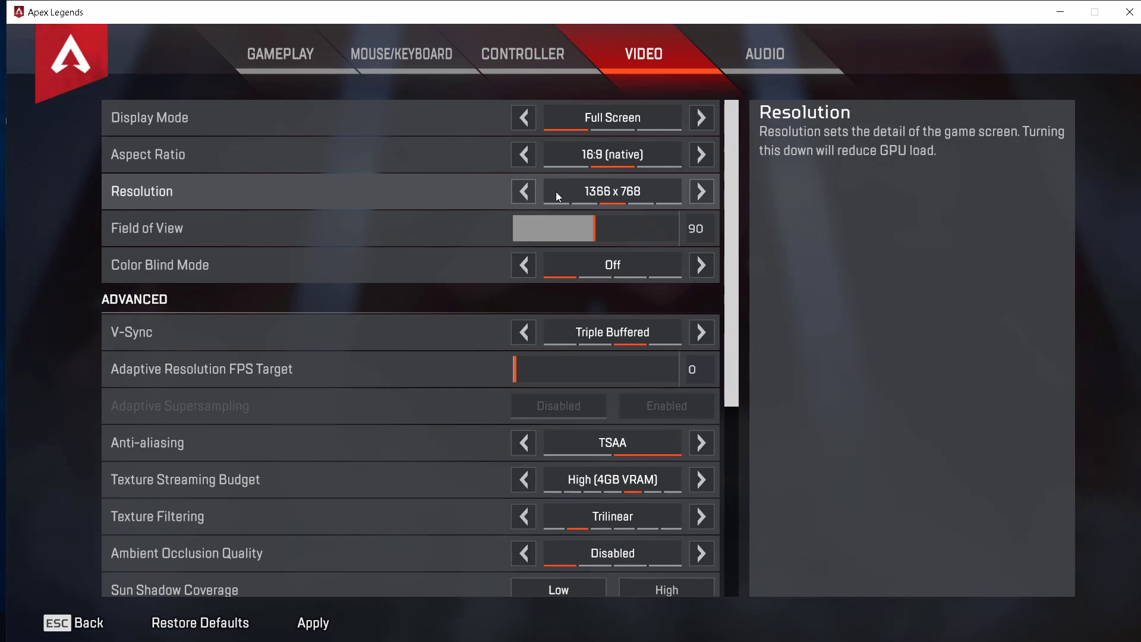
click(700, 191)
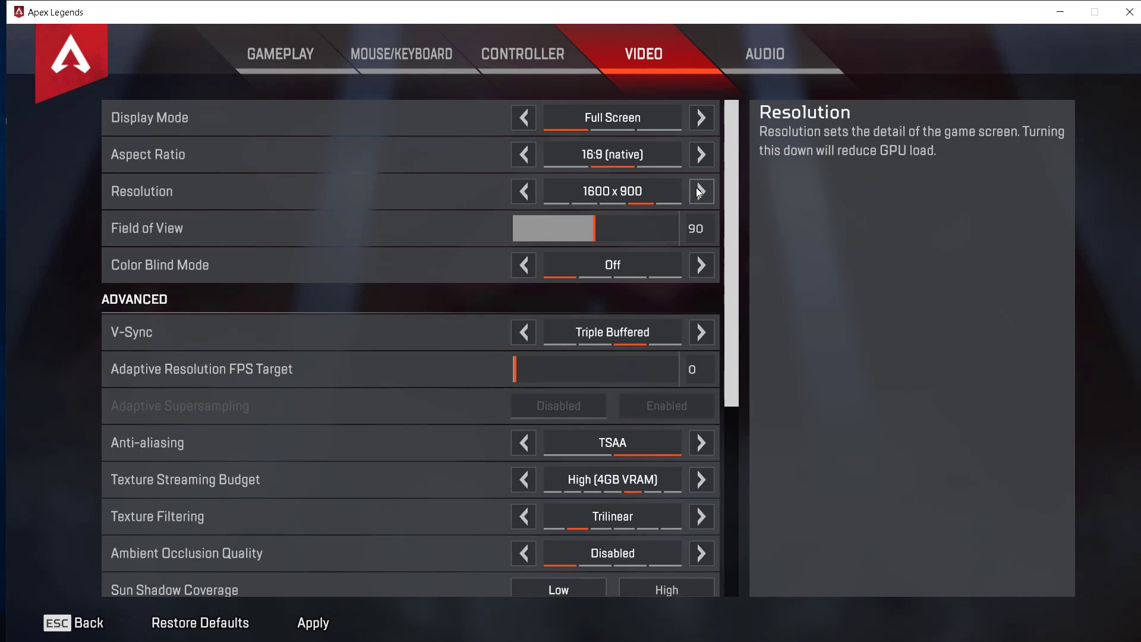
click(700, 191)
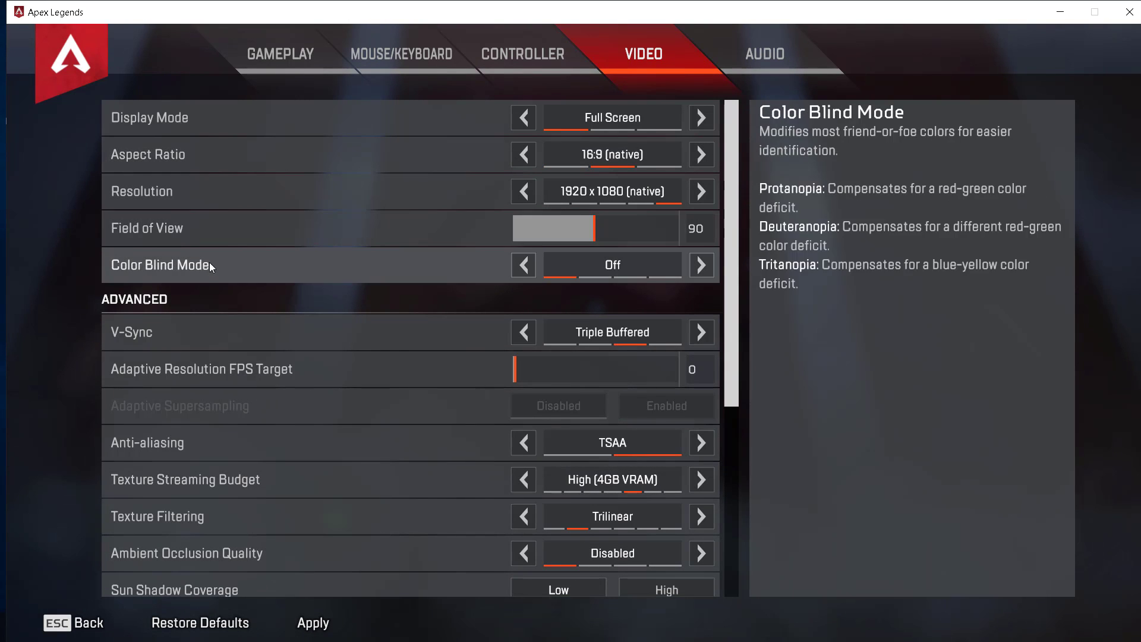
Set V-Sync to Disabled in the advanced video settings
scroll(94, 267, down, 2)
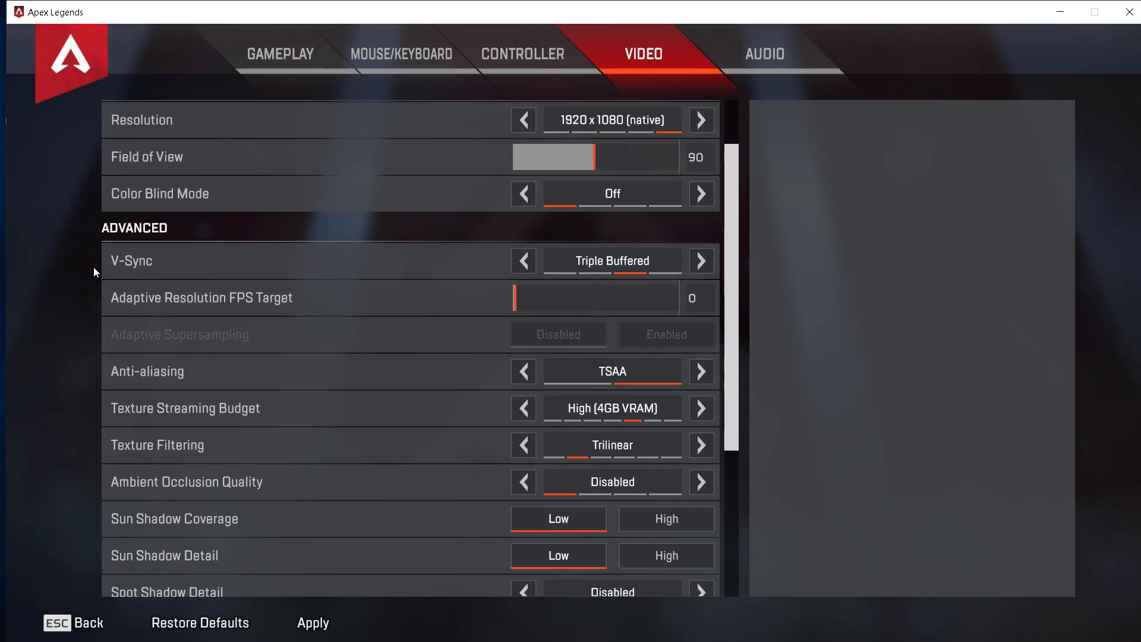
scroll(191, 238, down, 1)
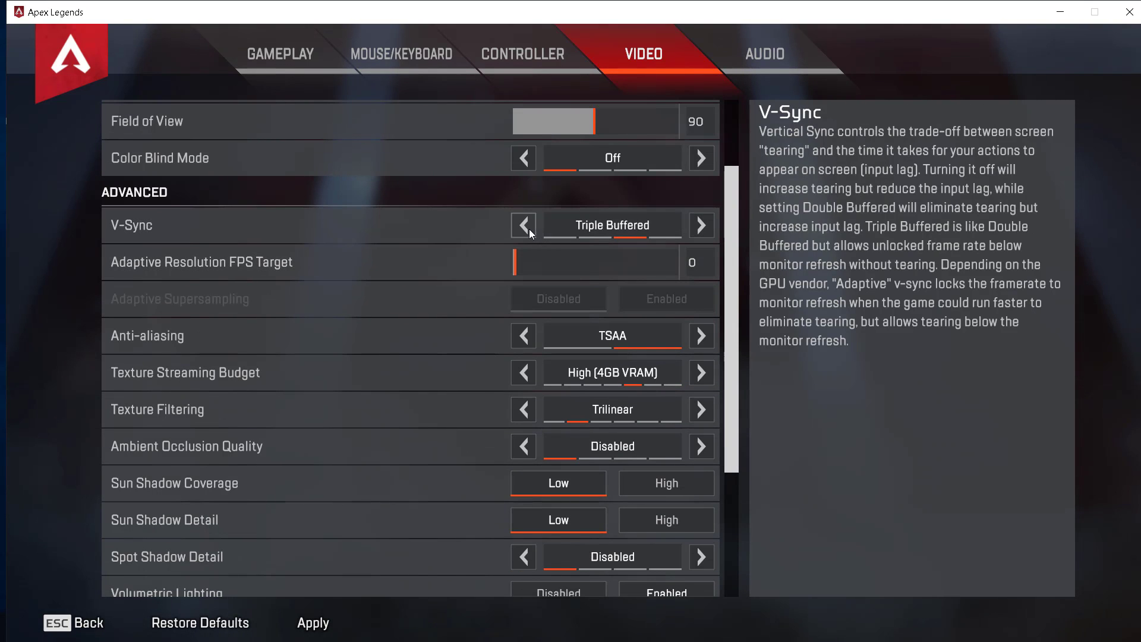
click(528, 229)
click(528, 229)
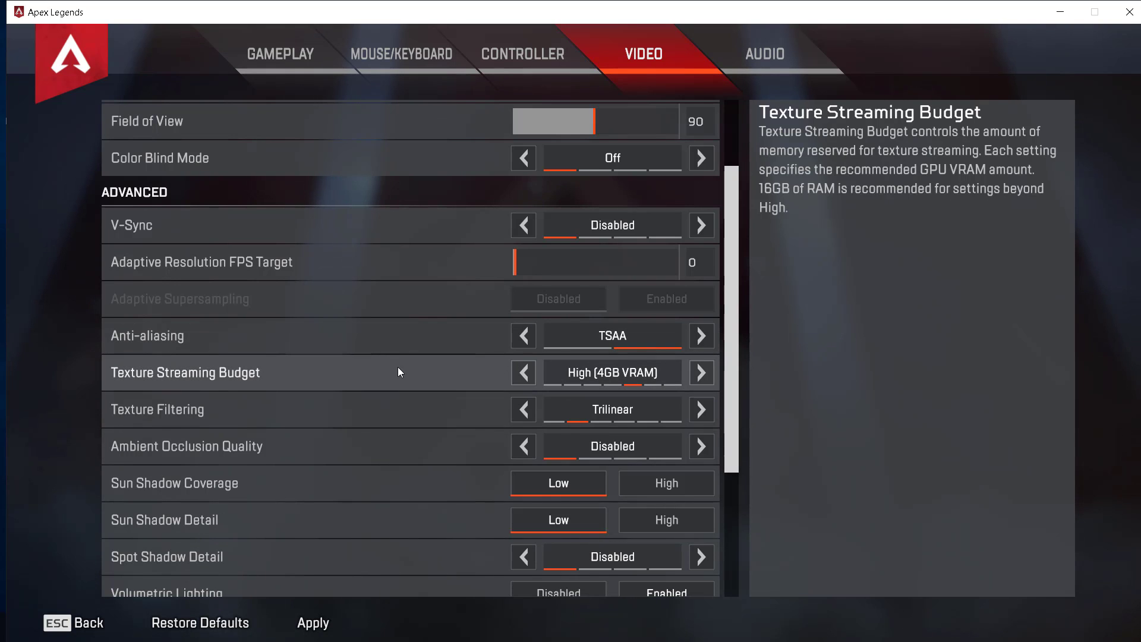
Go through the Texture Streaming Budget options from Insane (8GB VRAM) down to None and settle on Low (2-3 GB VRAM)
click(697, 373)
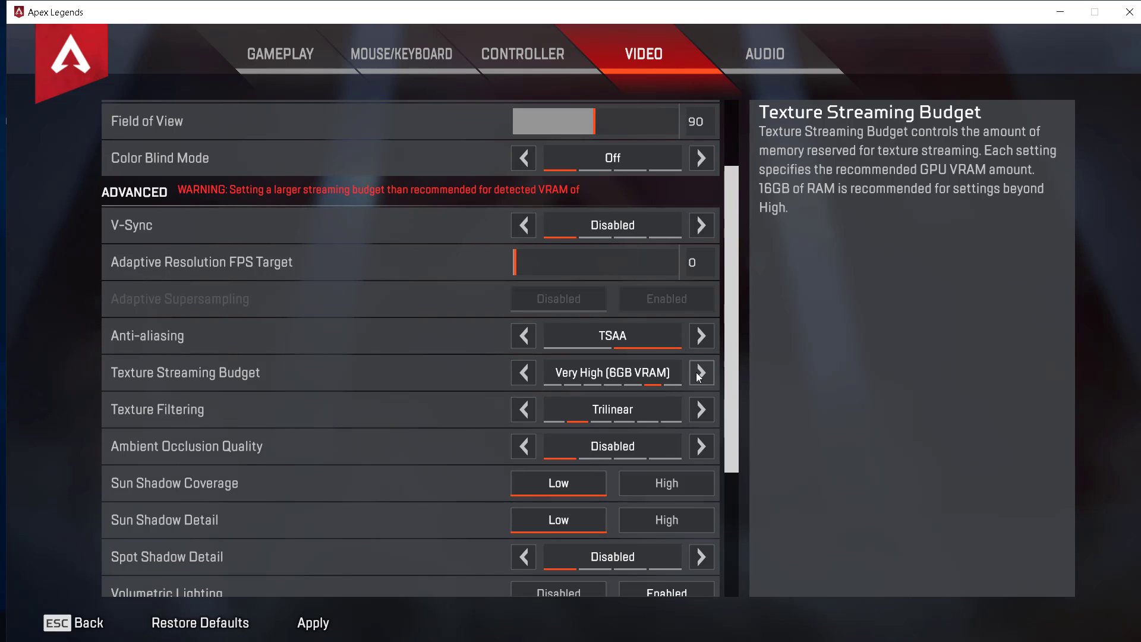
click(696, 372)
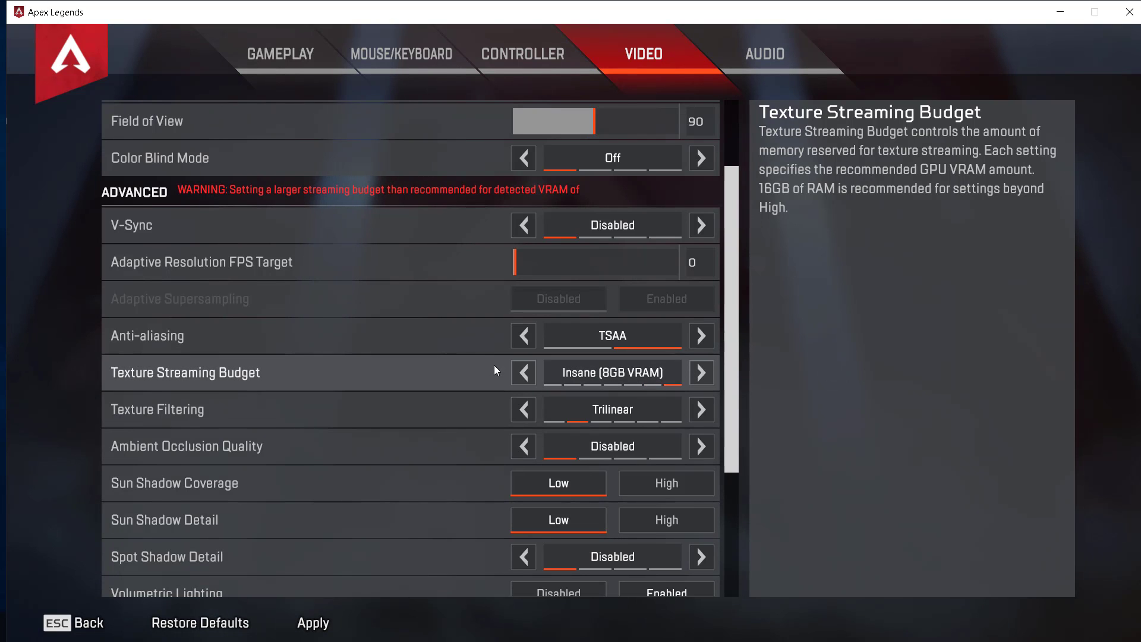
click(527, 373)
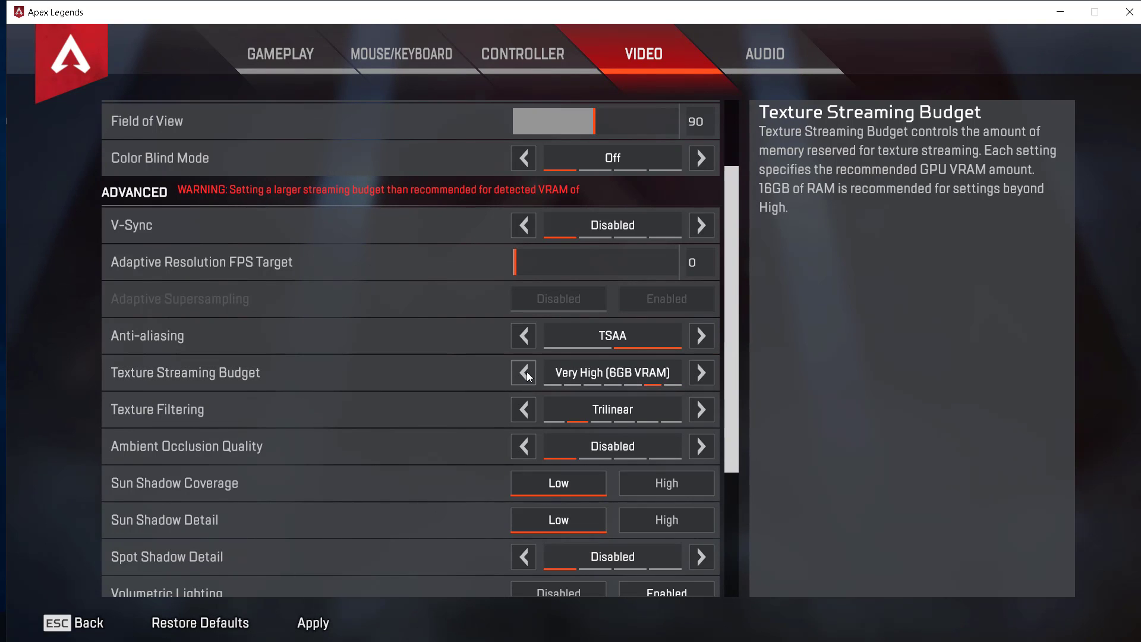
click(526, 373)
click(526, 373)
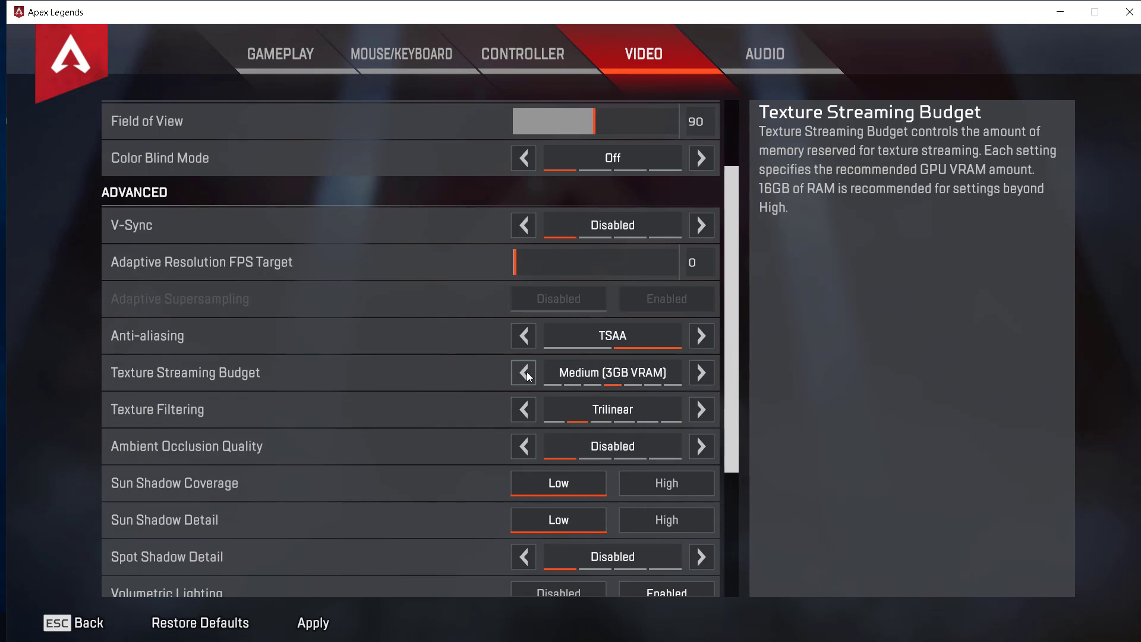
click(527, 373)
click(527, 373)
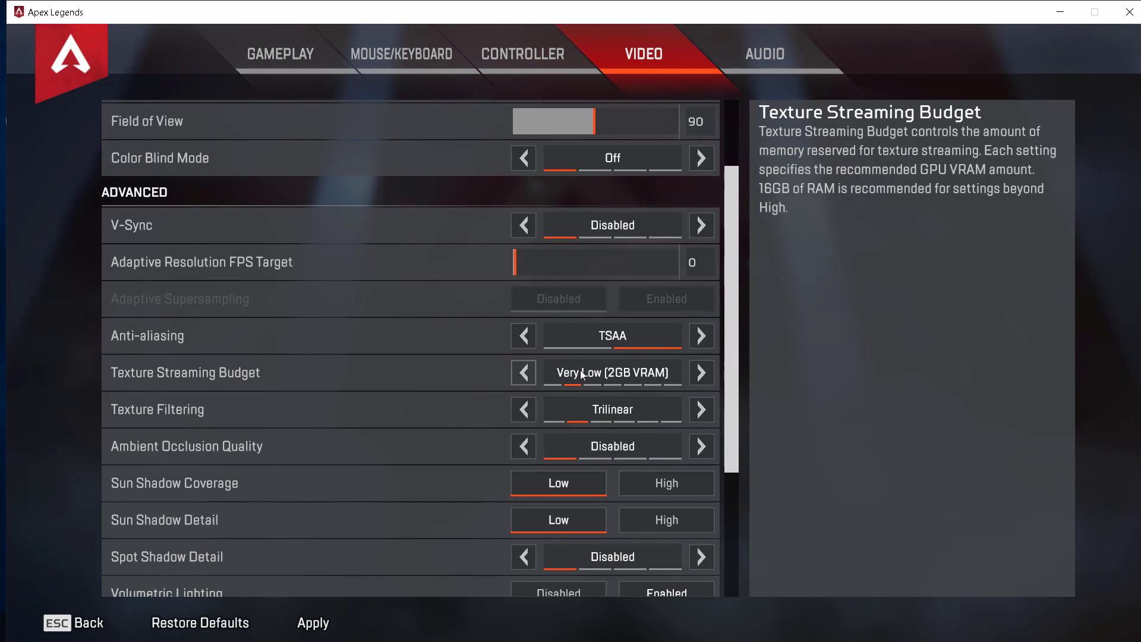
click(526, 374)
click(701, 372)
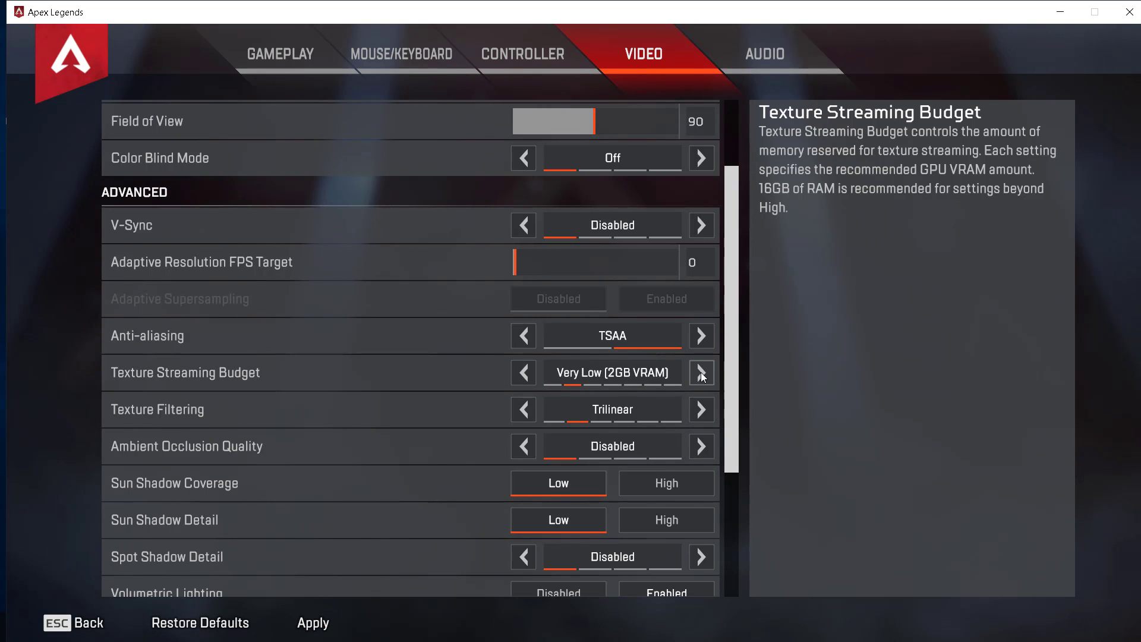
click(701, 373)
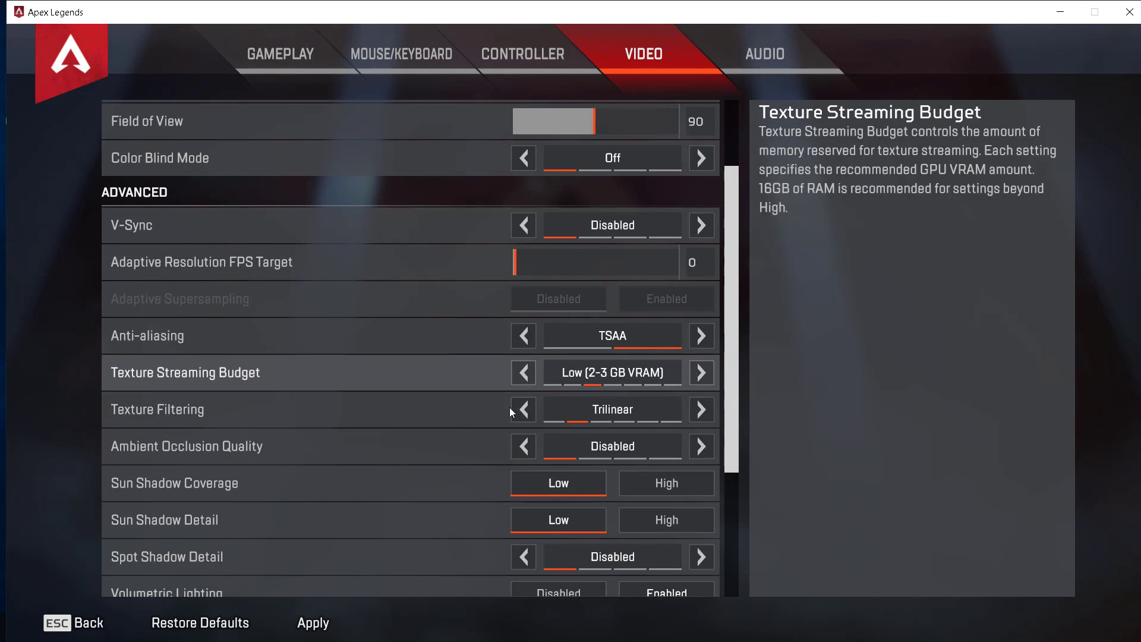
Try the lowest texture options, with Texture Filtering at Bilinear and Texture Streaming Budget at None
click(524, 411)
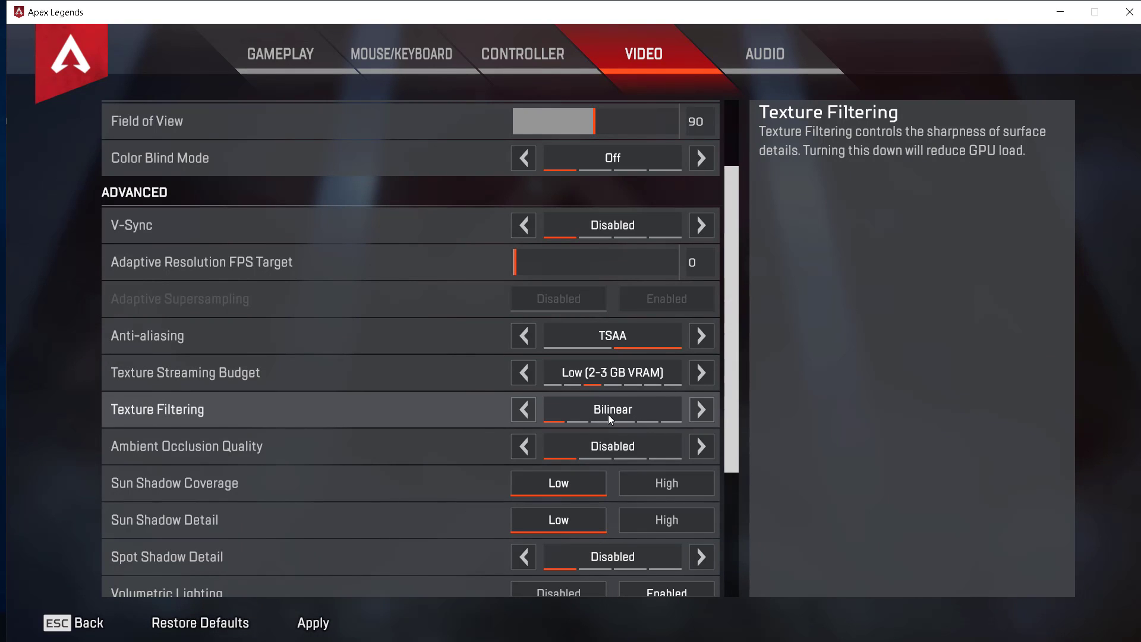
click(702, 411)
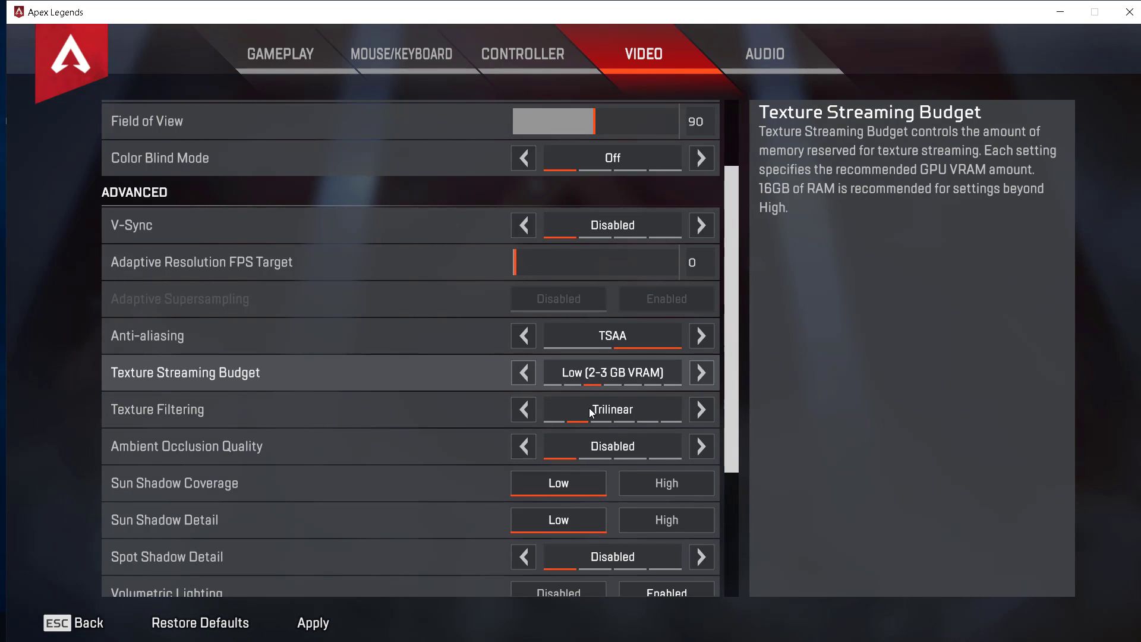
click(526, 380)
click(526, 410)
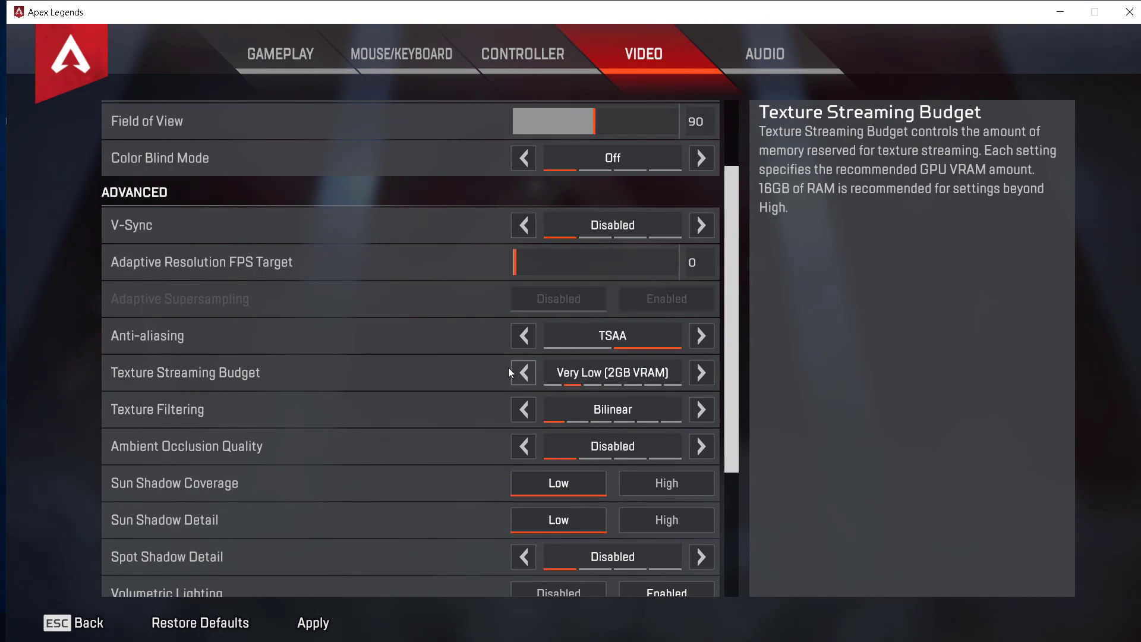
click(515, 372)
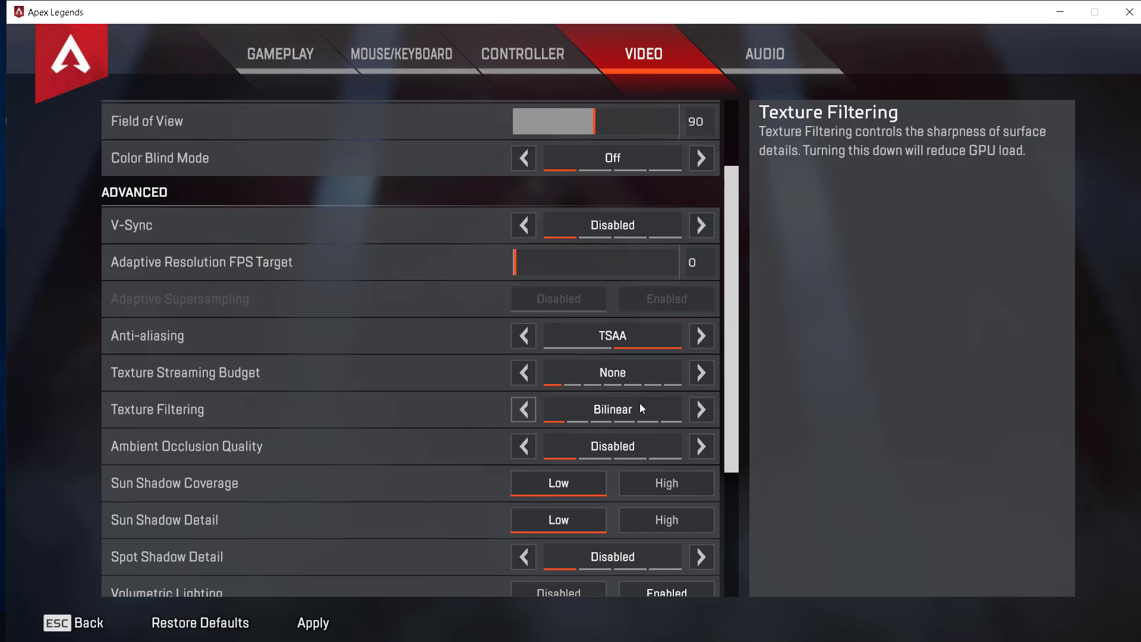
Set Texture Streaming Budget to Low (2-3 GB VRAM) and Texture Filtering to Bilinear
click(701, 378)
click(701, 378)
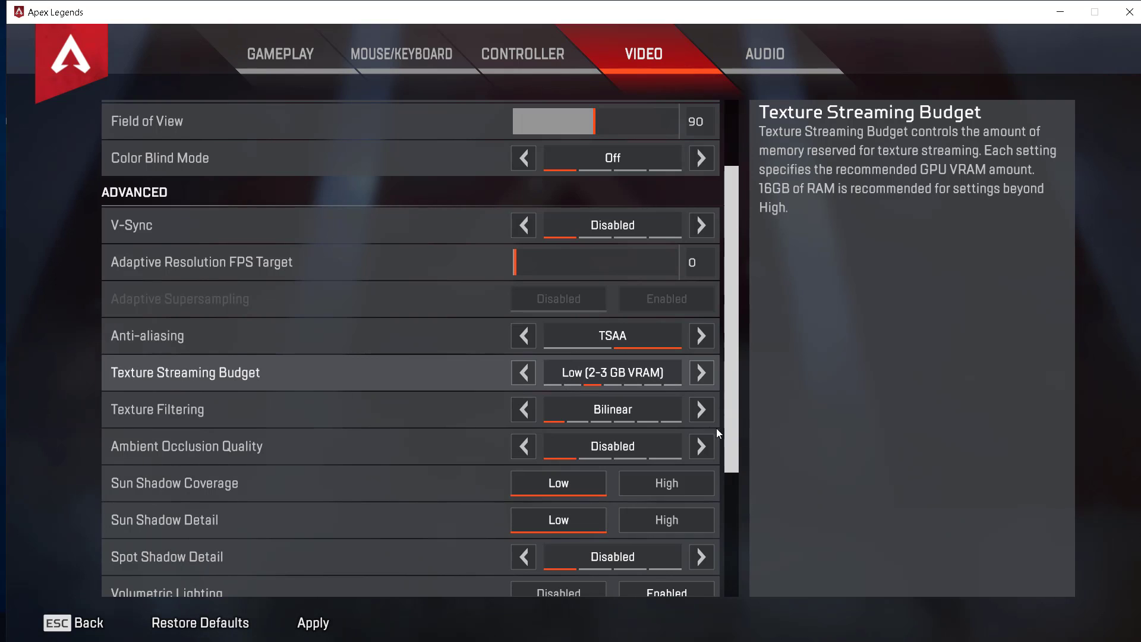
click(706, 416)
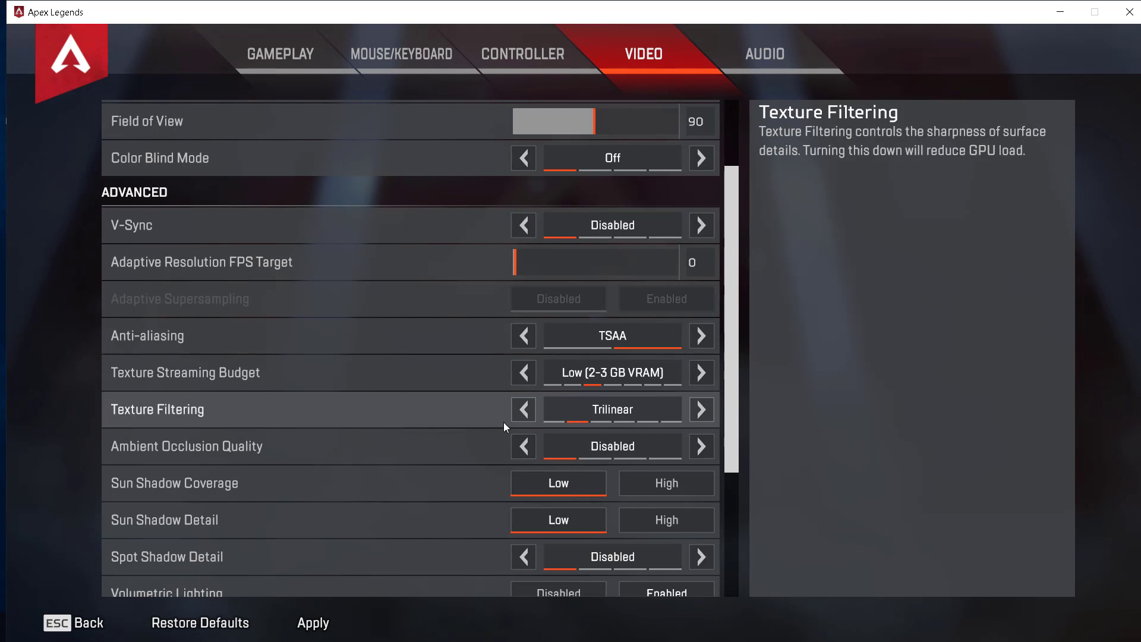
click(532, 416)
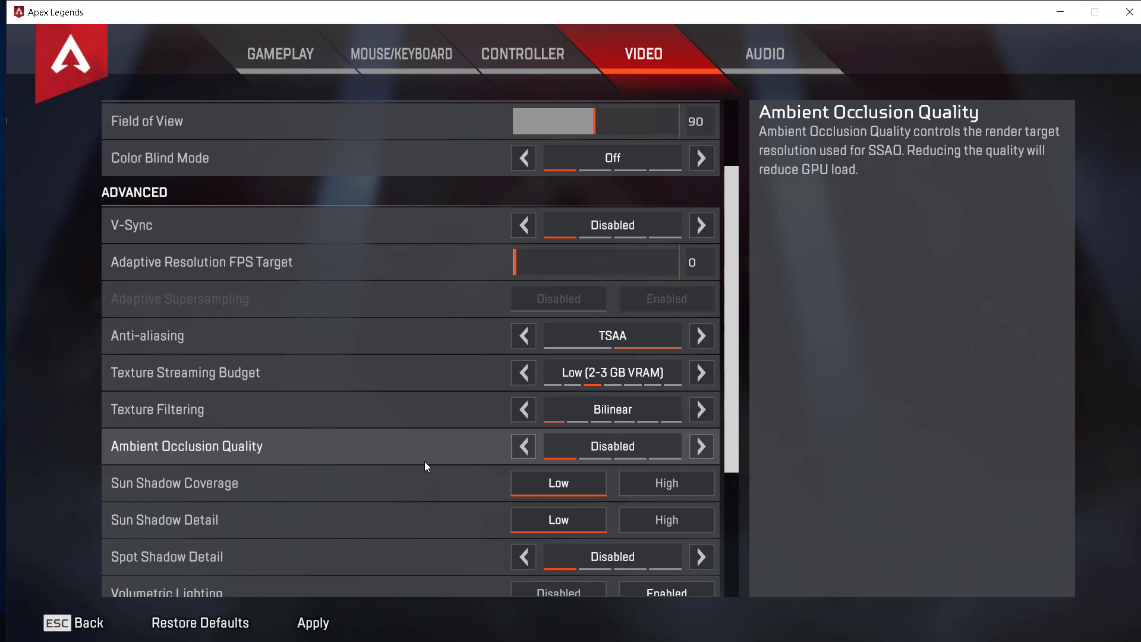
Try Spot Shadow Detail at Low and return it to Disabled
scroll(423, 459, down, 1)
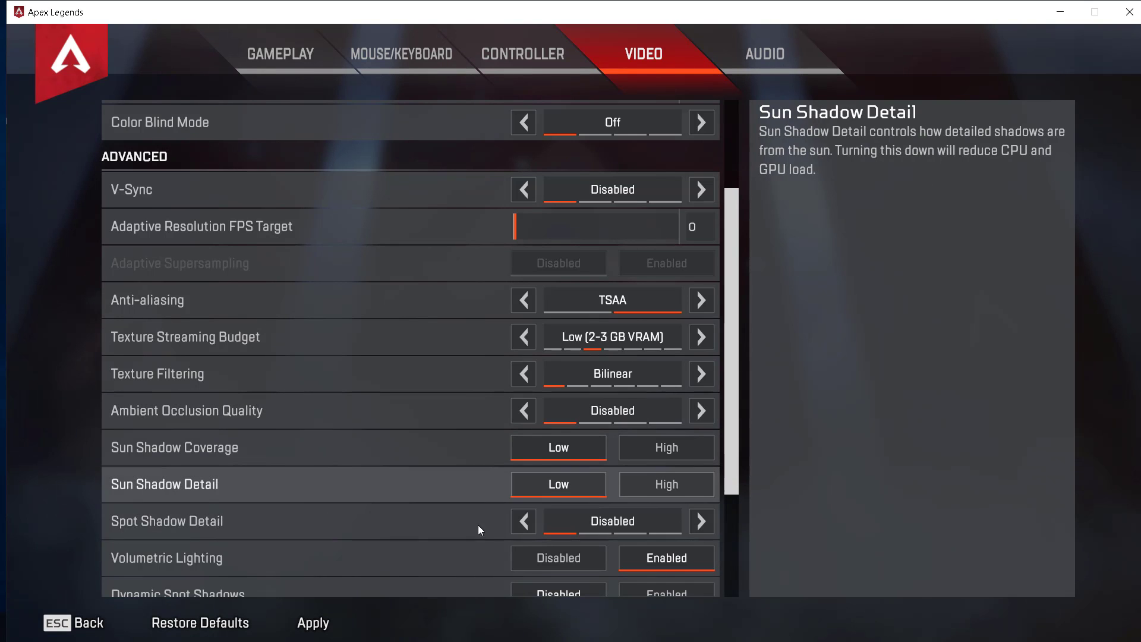
click(702, 522)
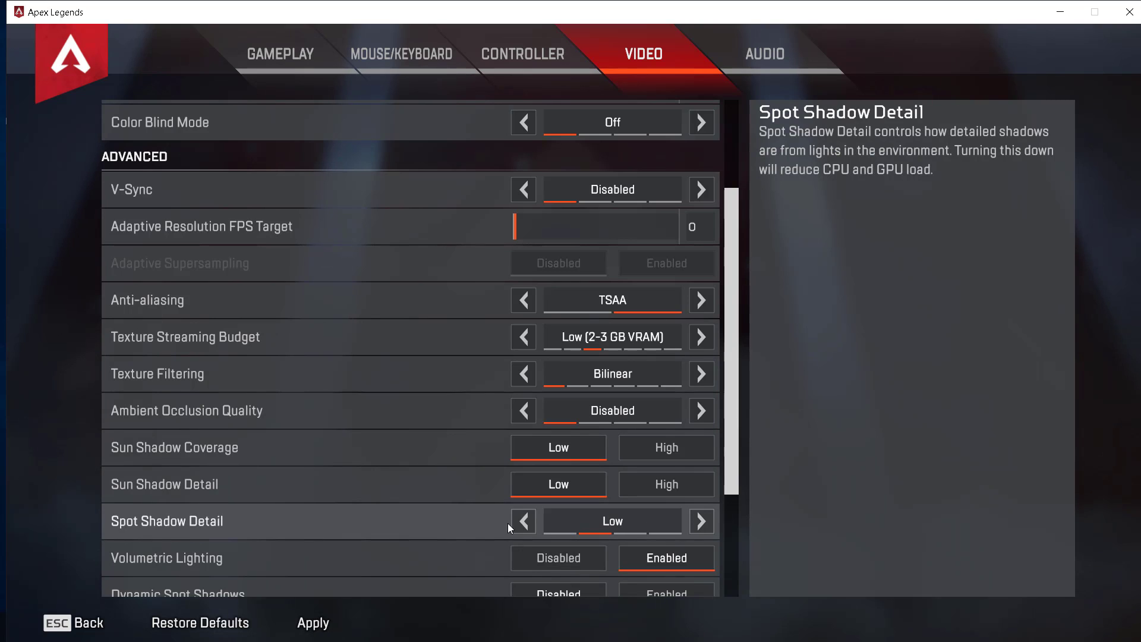
click(523, 522)
click(523, 522)
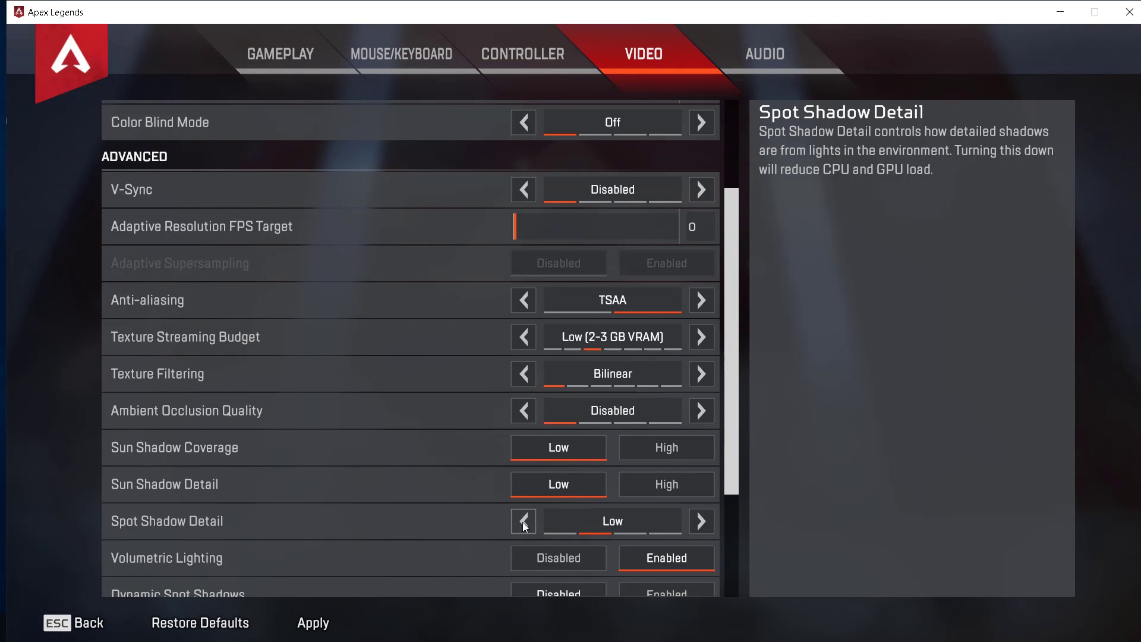
click(523, 521)
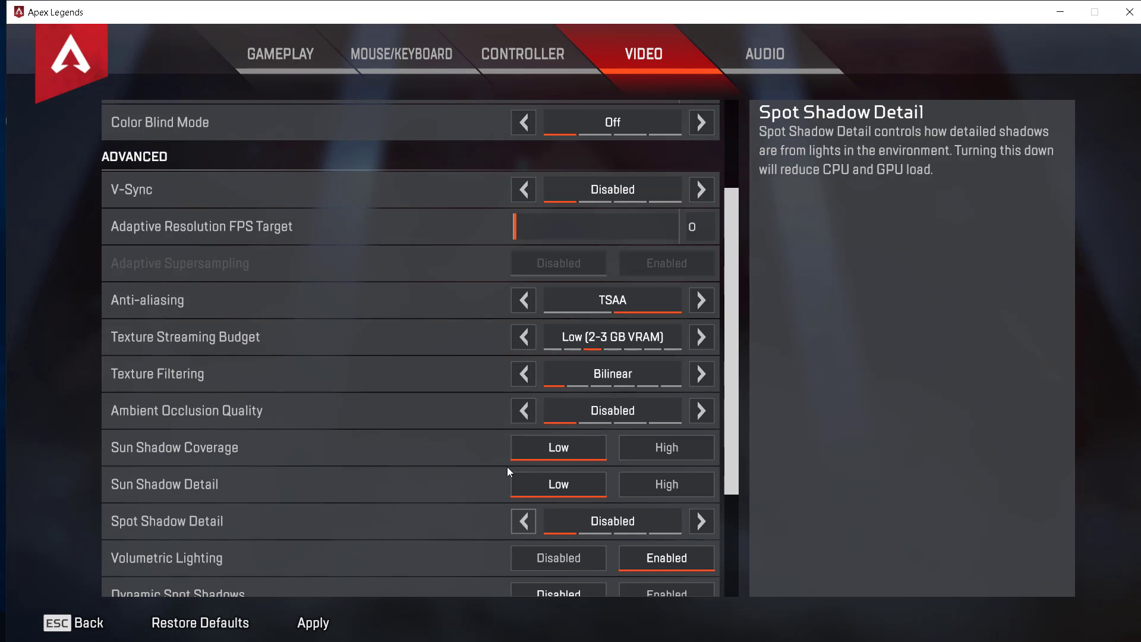
Set Volumetric Lighting to Disabled in the advanced video settings
scroll(508, 466, down, 2)
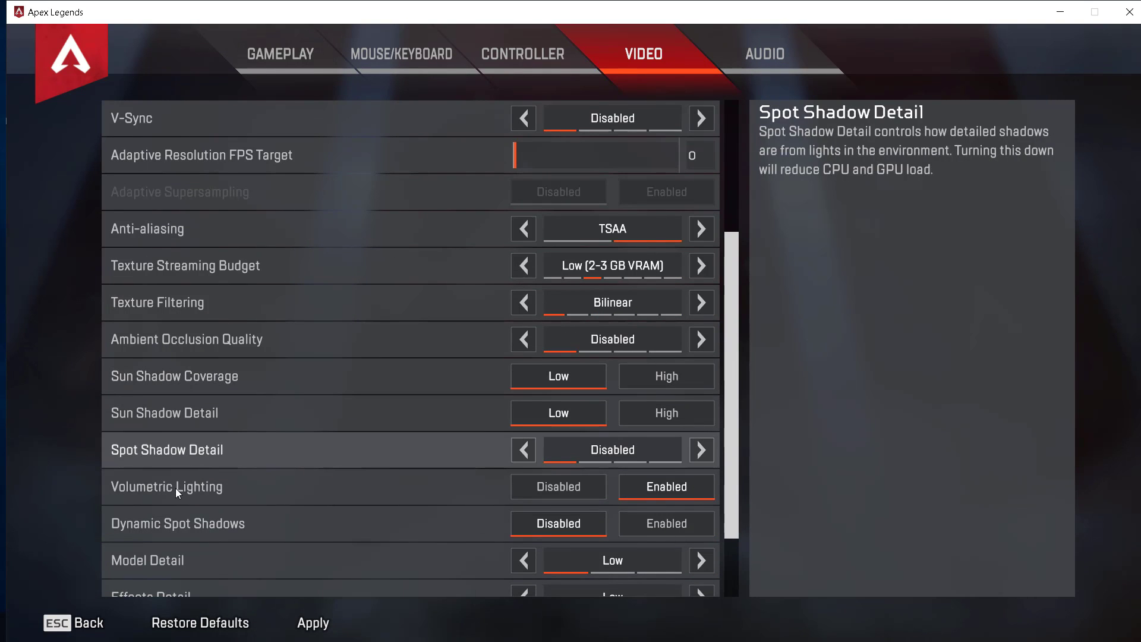
click(562, 493)
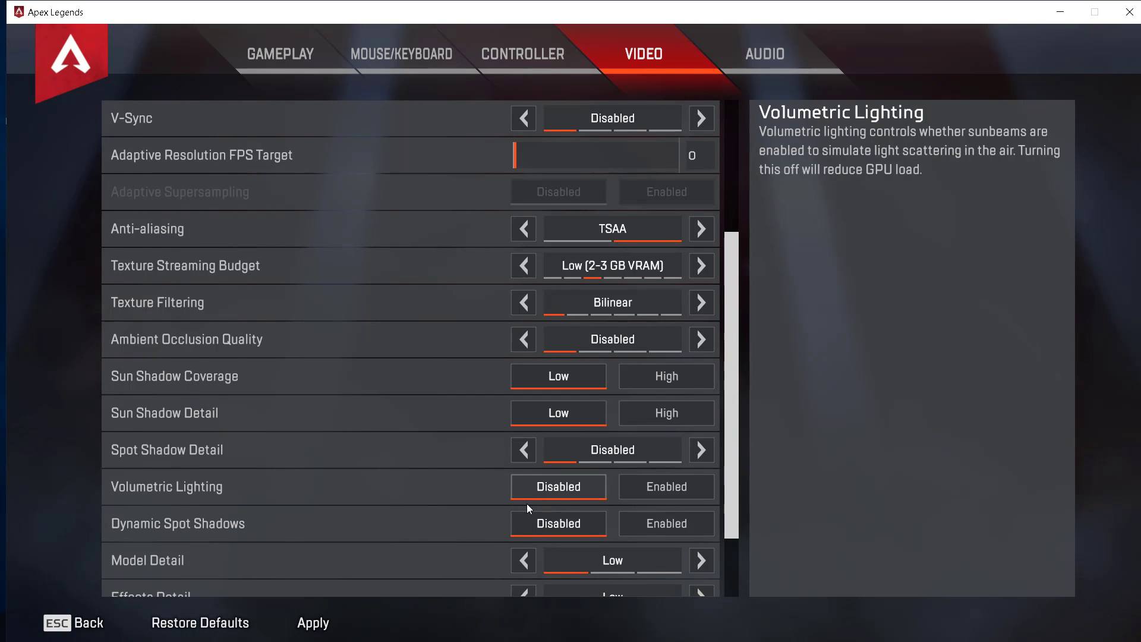
scroll(526, 504, down, 2)
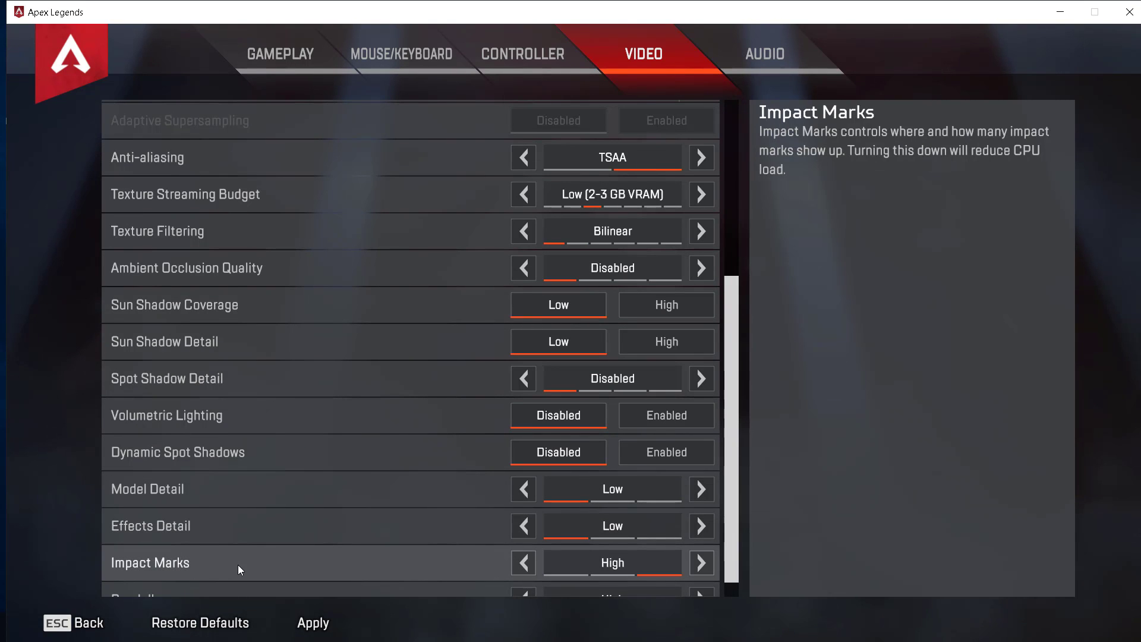
scroll(404, 554, down, 1)
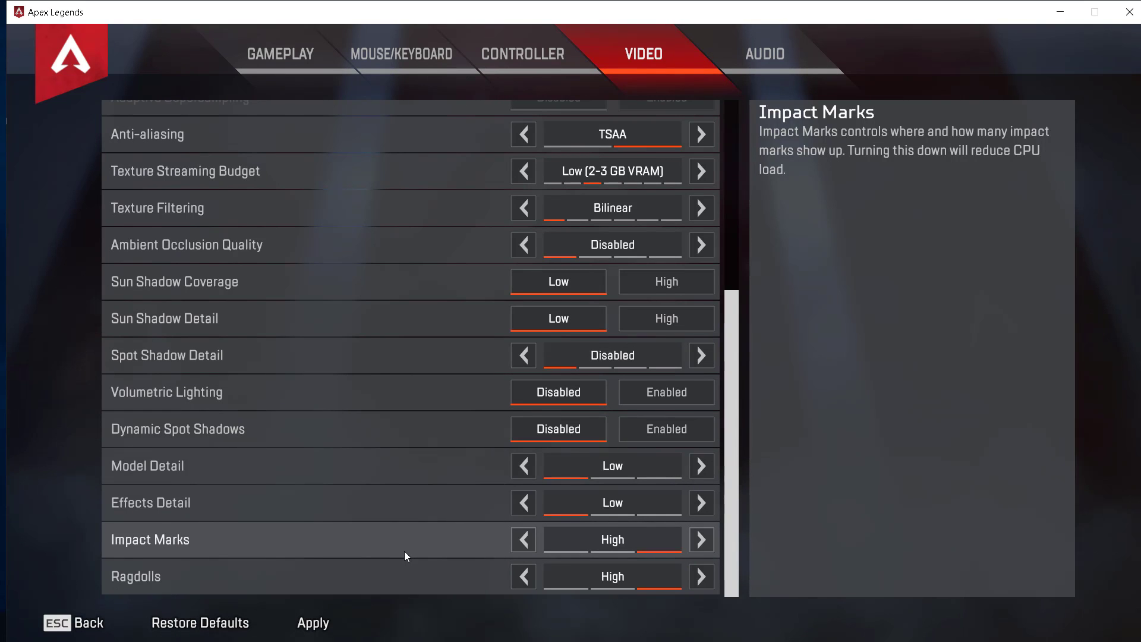
Set Impact Marks to Disabled and Ragdolls to Low, and apply the video settings
click(530, 537)
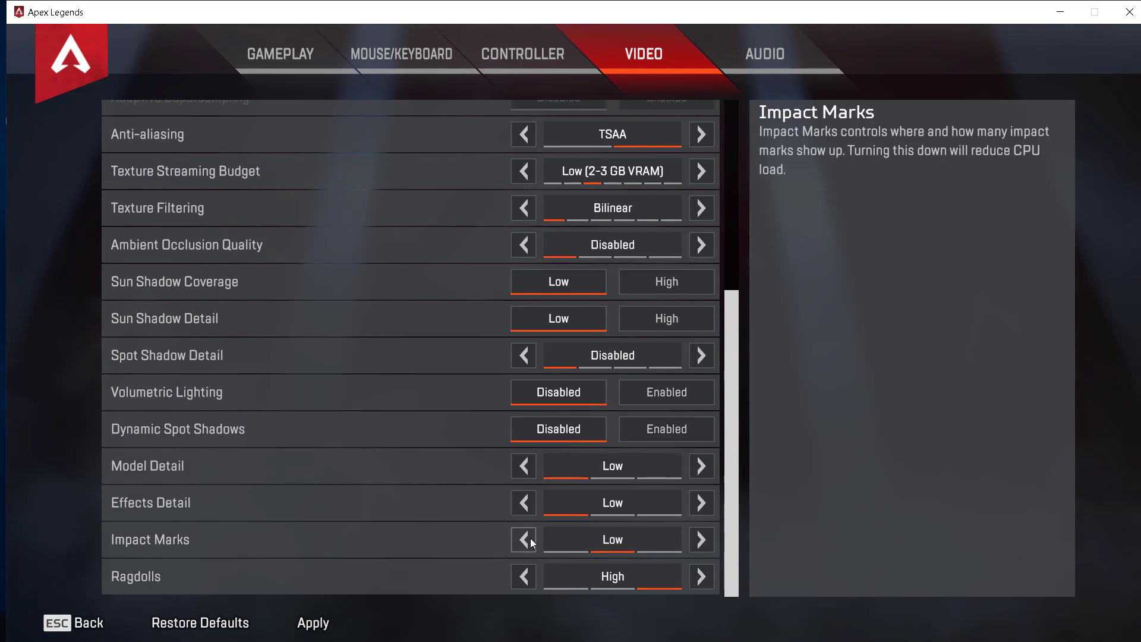
click(531, 538)
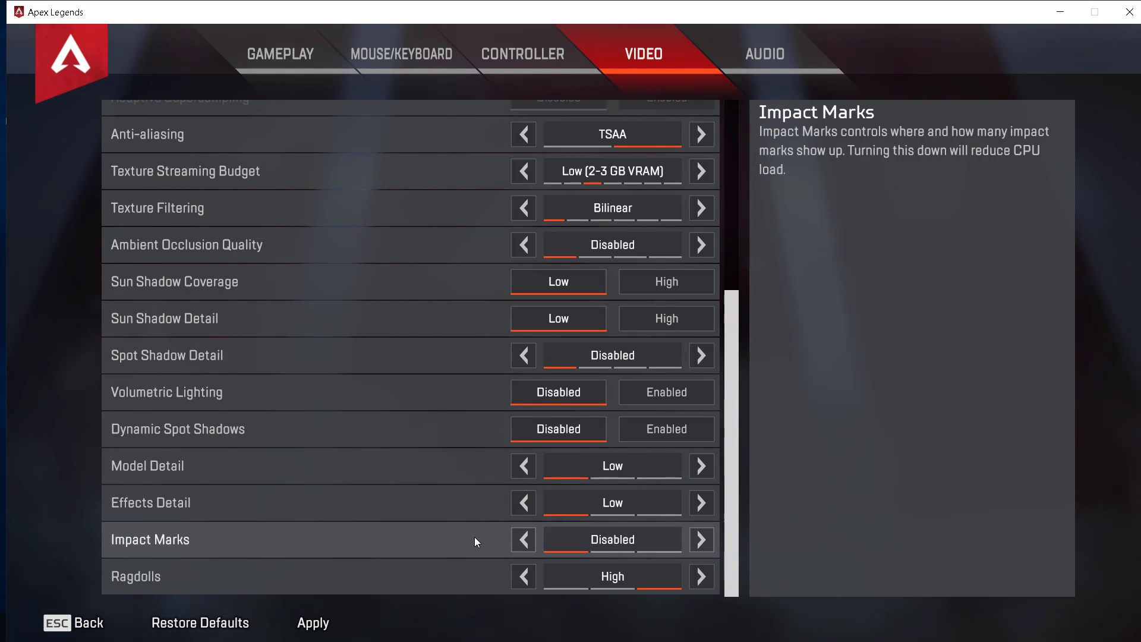
click(528, 575)
click(528, 575)
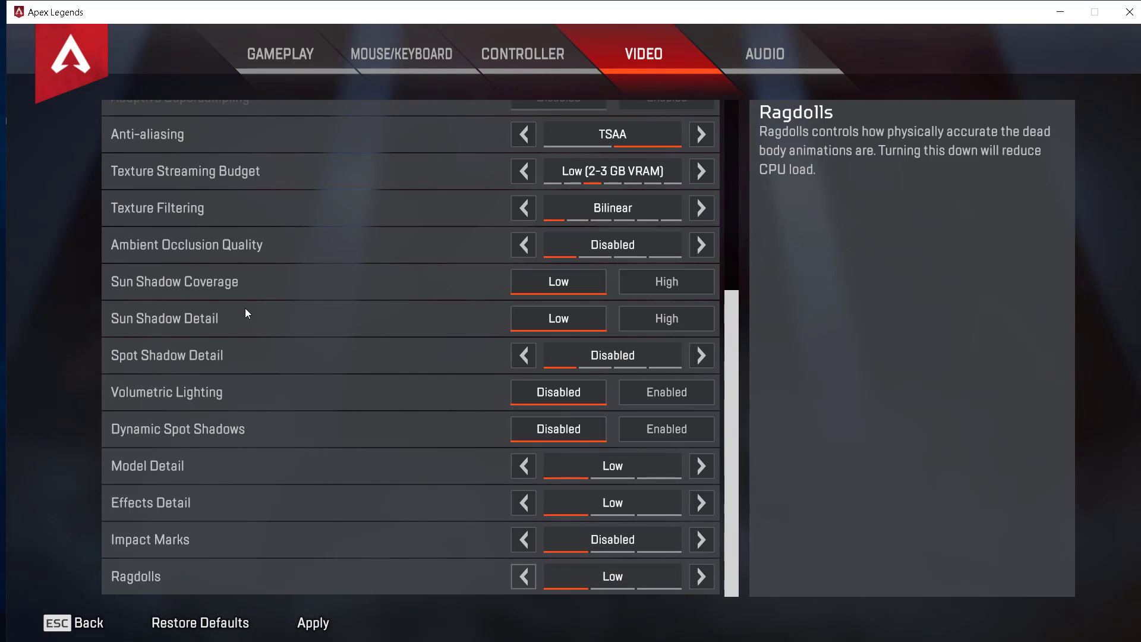
click(308, 623)
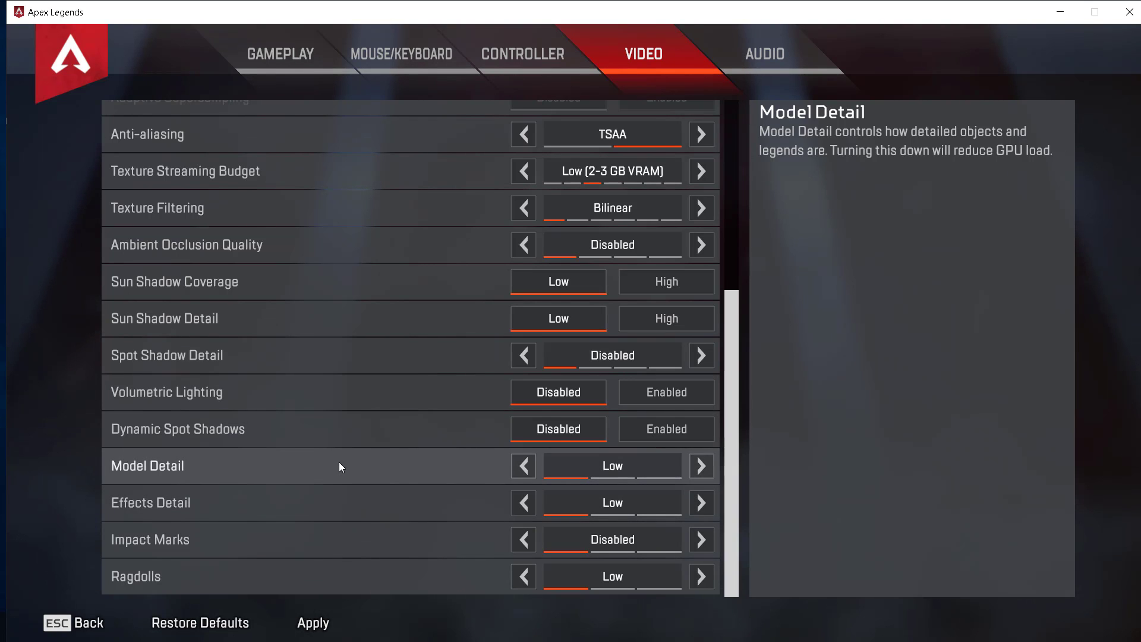
Set Model Detail and Effects Detail to Medium, and minimize the game window
click(699, 469)
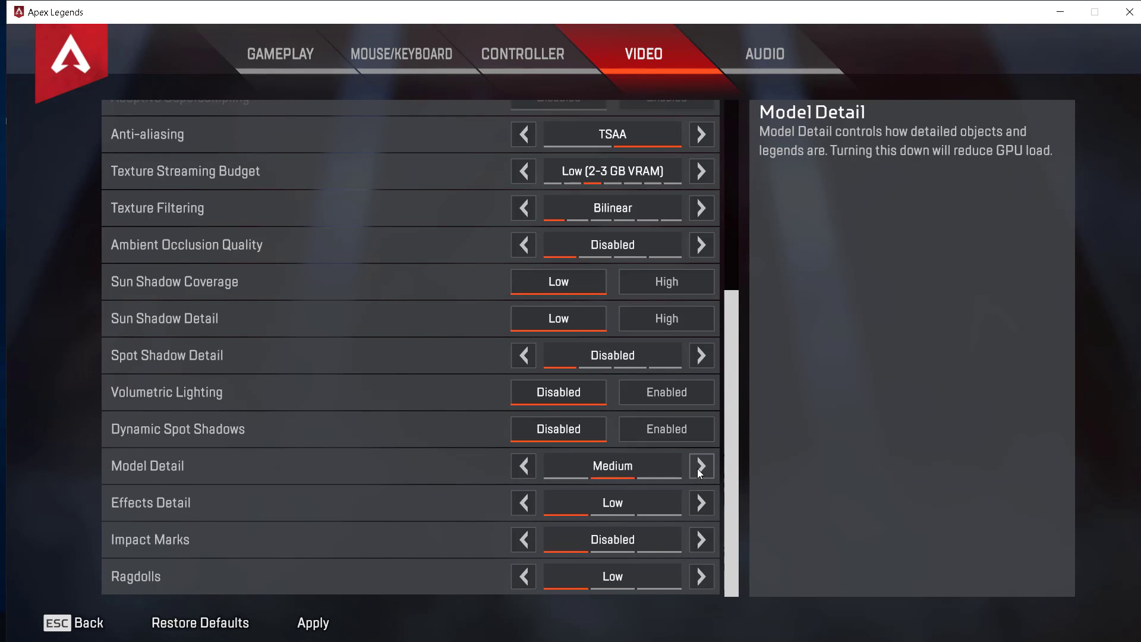
click(700, 500)
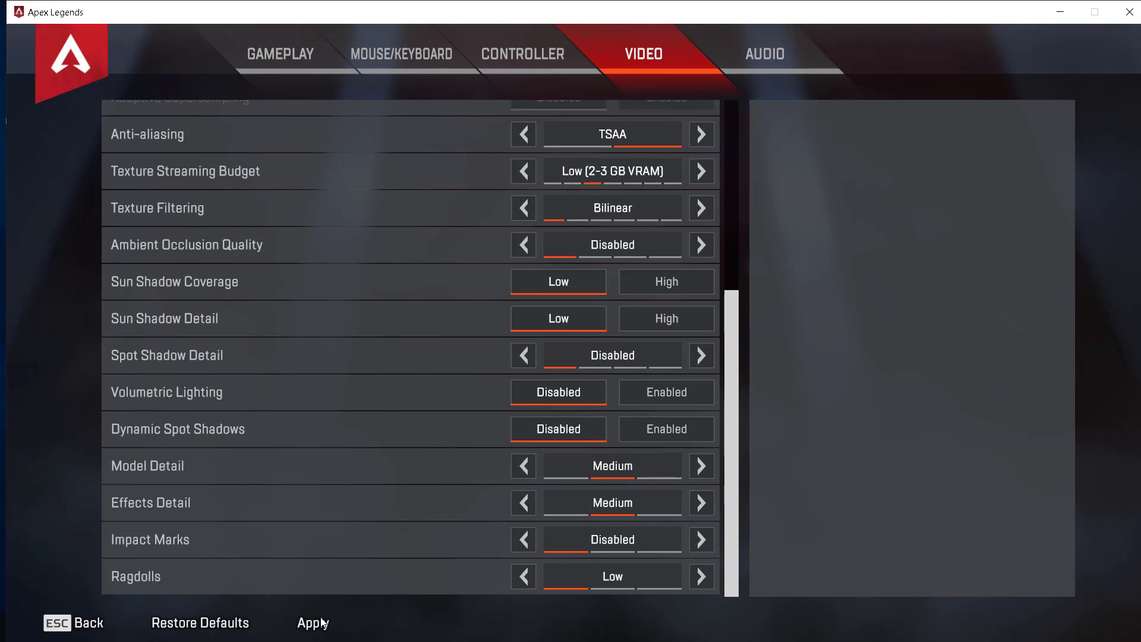
click(1063, 15)
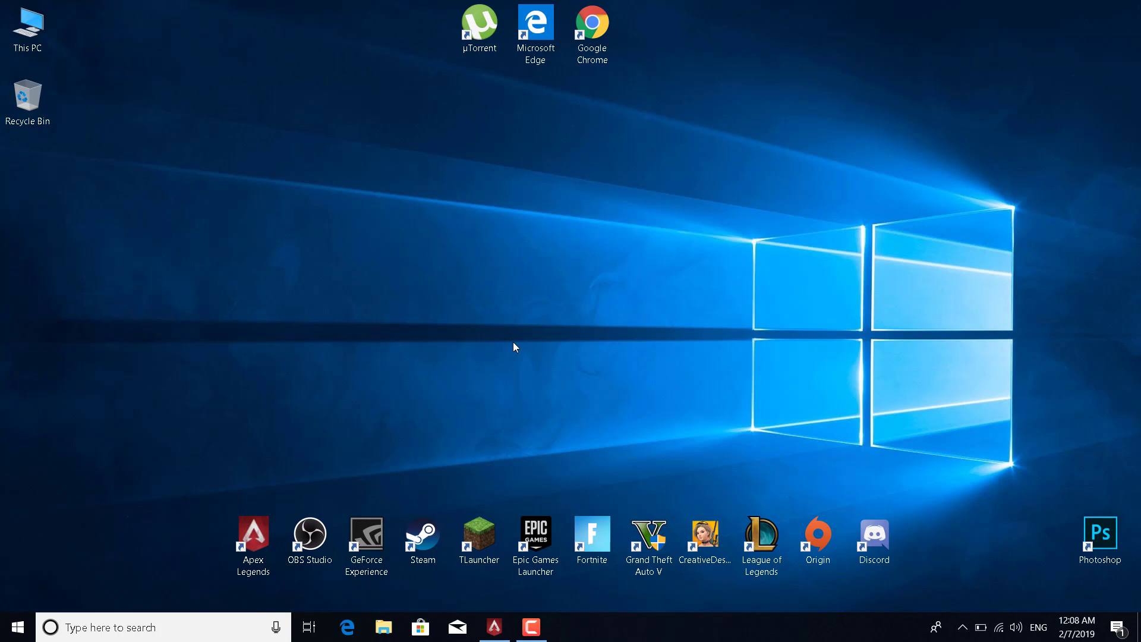
In File Explorer, go to the folder C:\Users\PC\Saved Games\Respawn\Apex\local
double_click(44, 48)
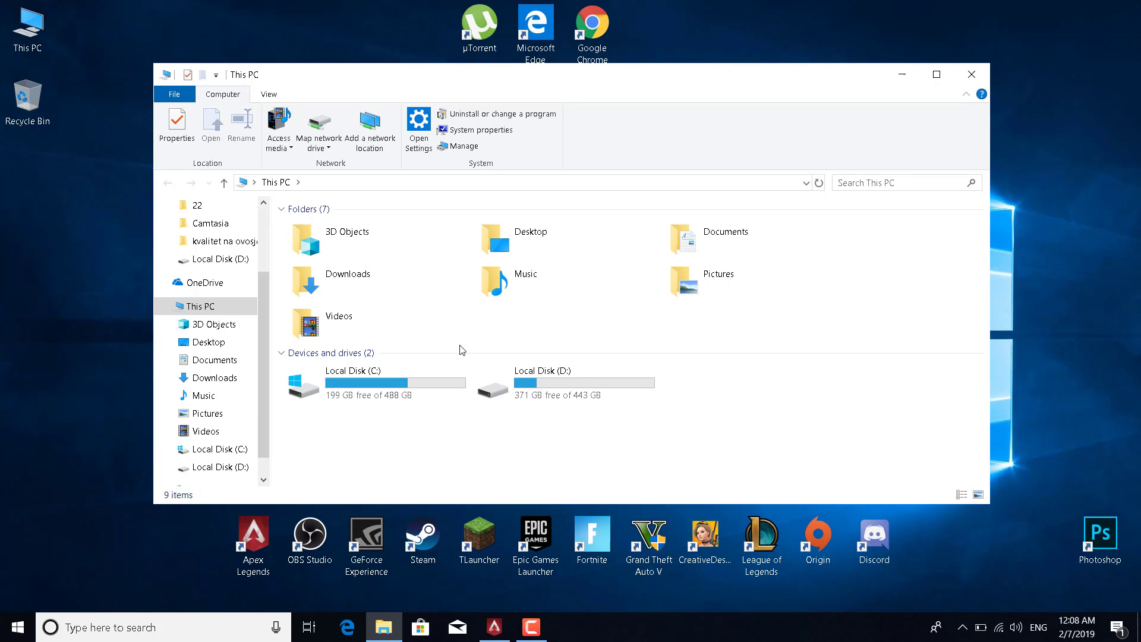
double_click(410, 385)
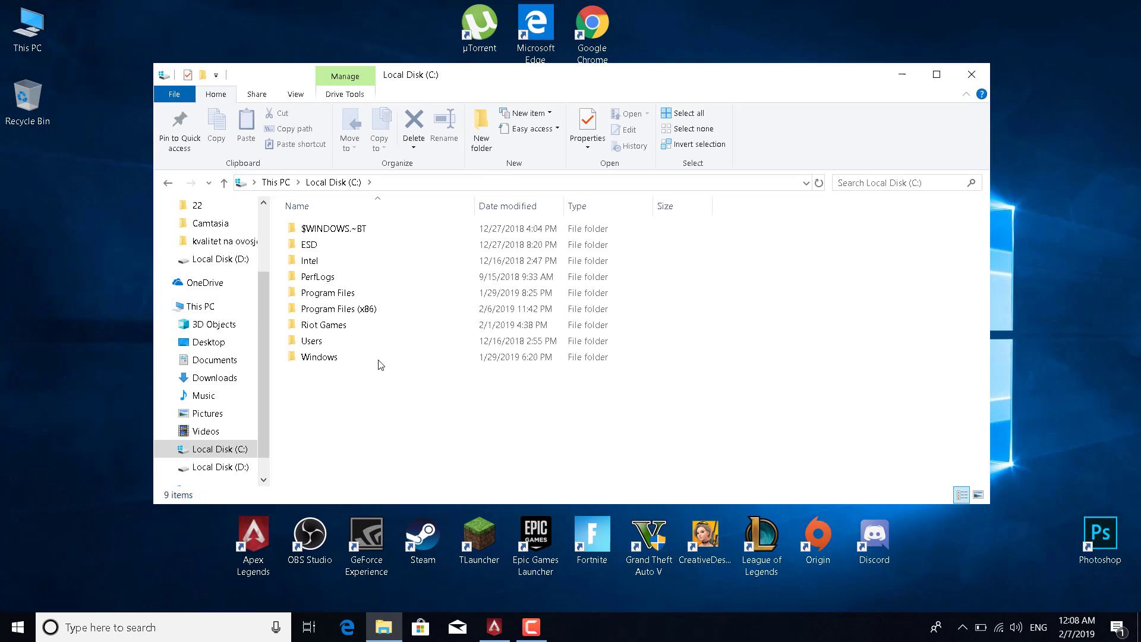
double_click(311, 342)
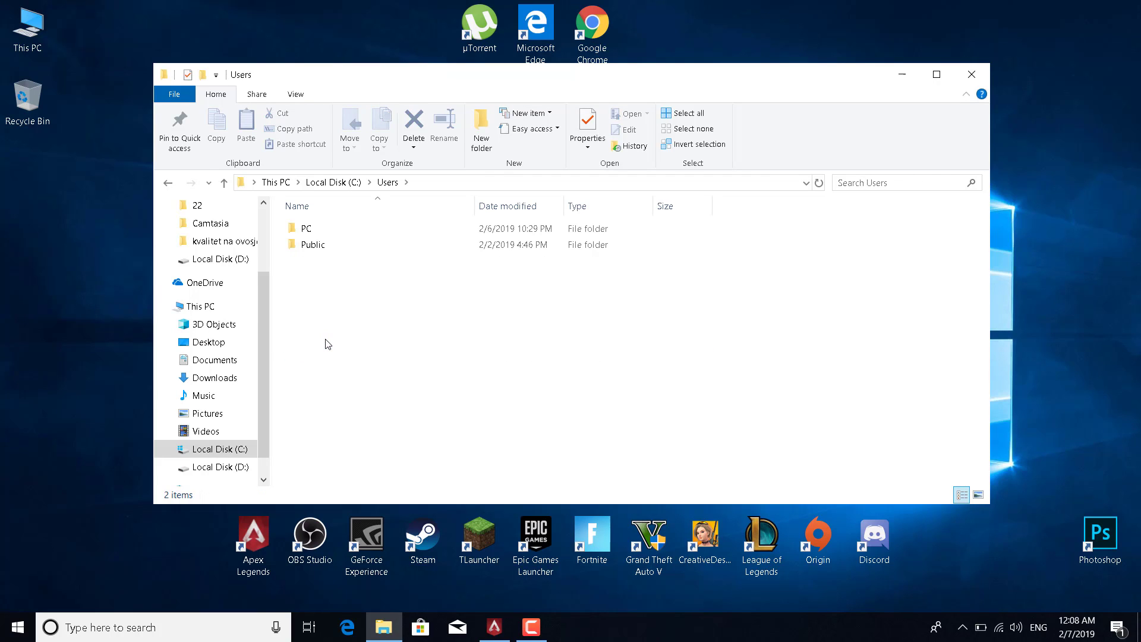
double_click(320, 232)
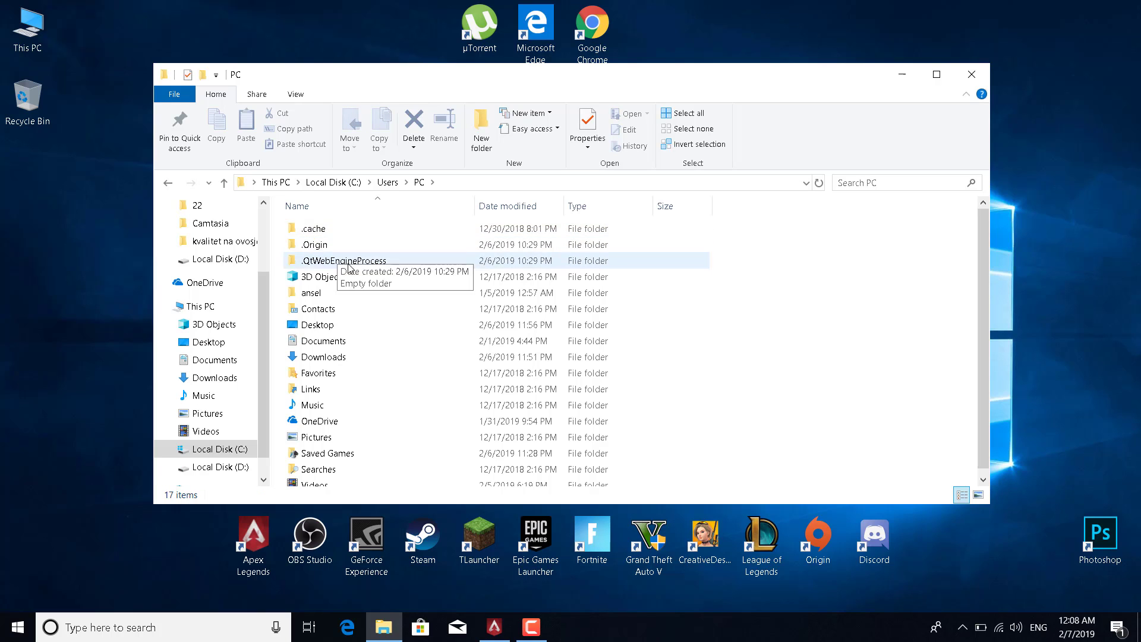
double_click(365, 457)
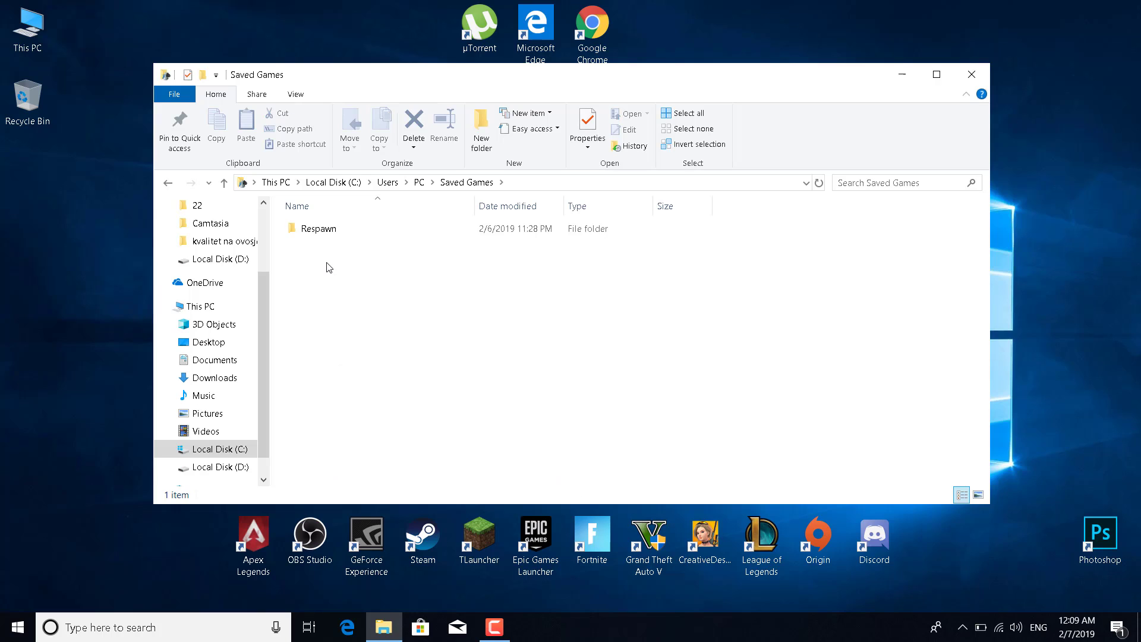
double_click(319, 230)
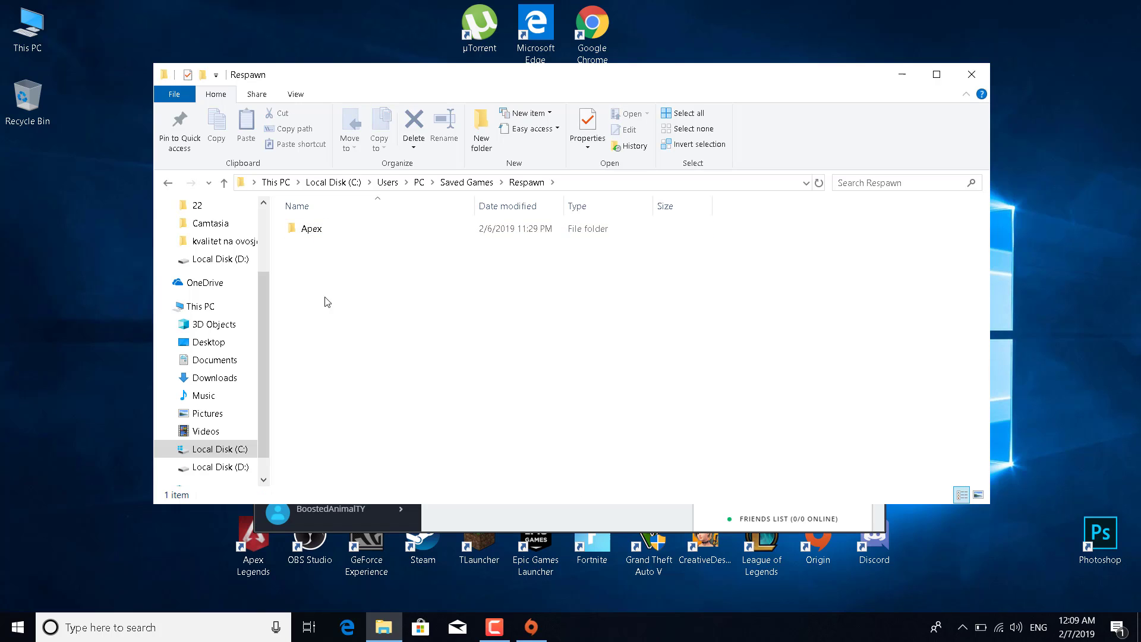
double_click(321, 235)
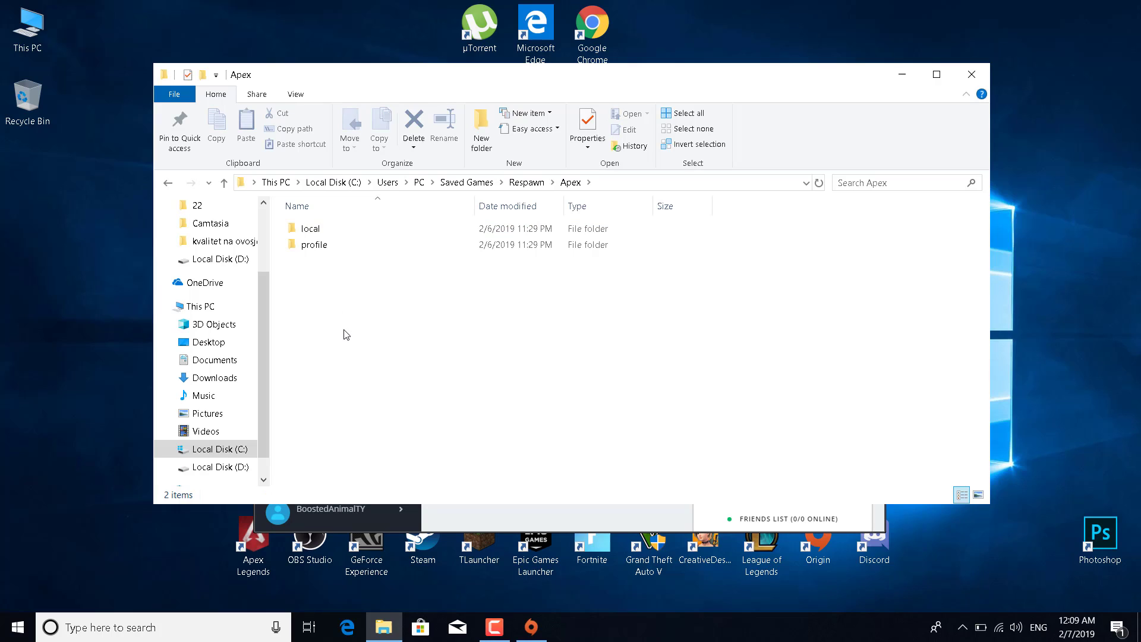
double_click(313, 229)
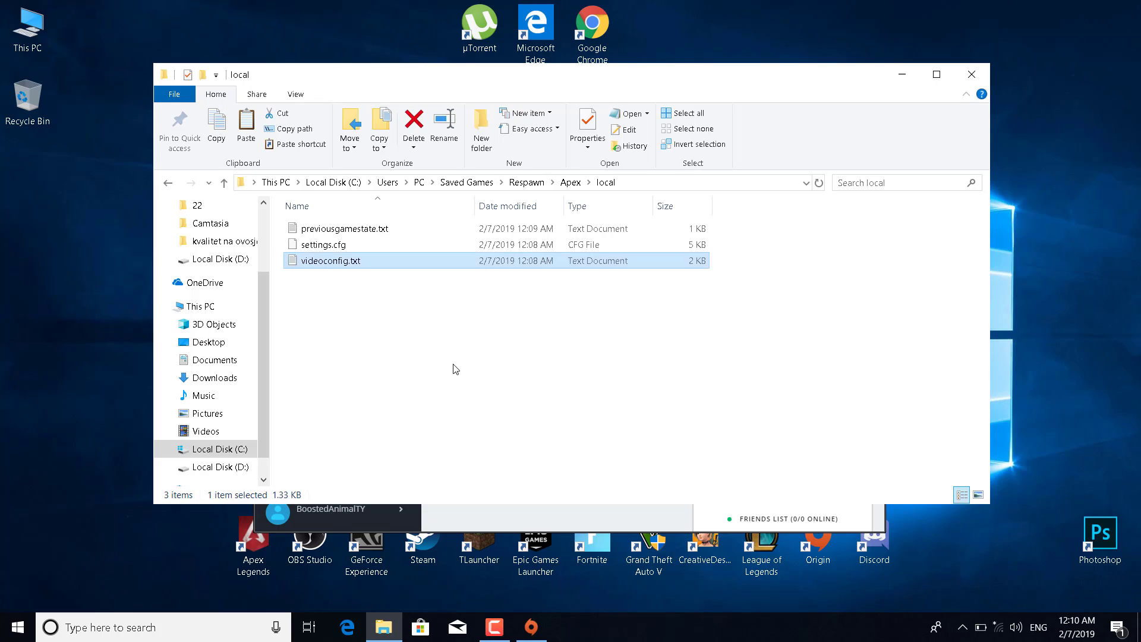
Open videoconfig.txt from the local folder in Notepad and maximize its window
right_click(357, 265)
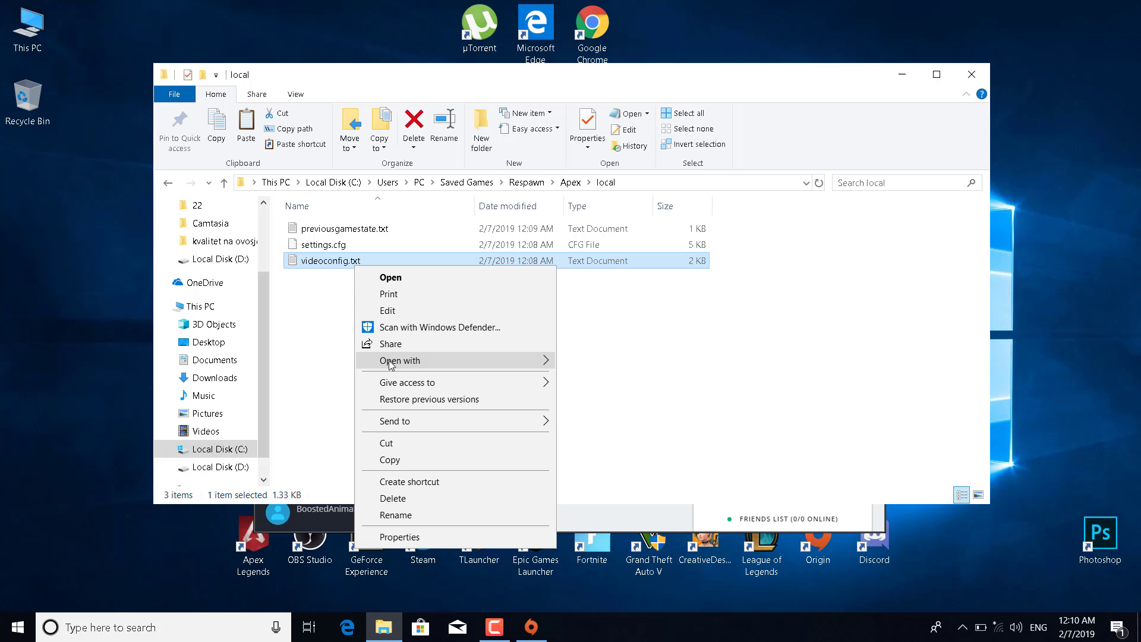
mouse_move(404, 360)
click(632, 366)
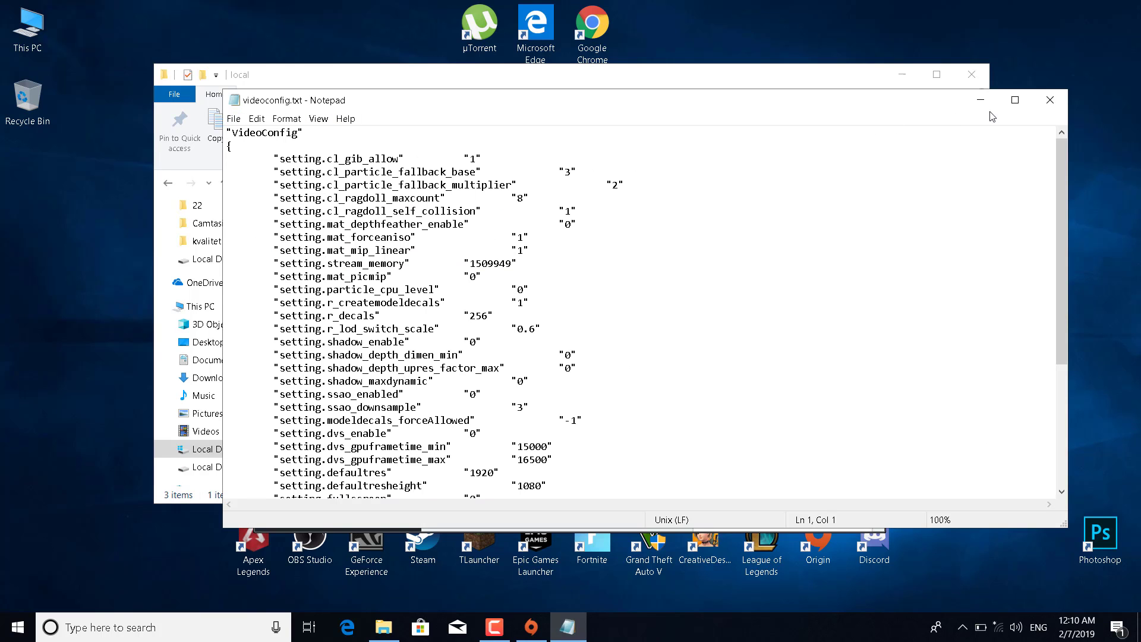
click(1015, 99)
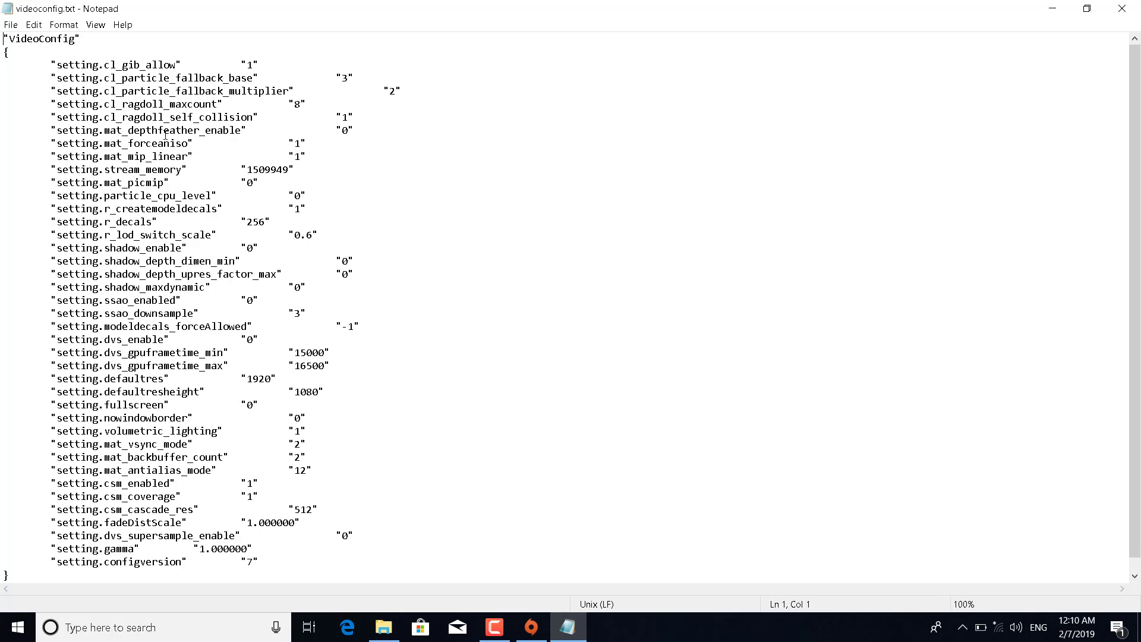
Examine the graphics values in videoconfig.txt, including the setting.r_decals value and the shadow settings
click(354, 130)
click(340, 180)
drag(268, 222, 247, 222)
key(Down)
key(Down)
key(Down)
drag(246, 223, 266, 223)
click(280, 268)
Save videoconfig.txt and close Notepad, the local folder window and the Origin window
click(10, 24)
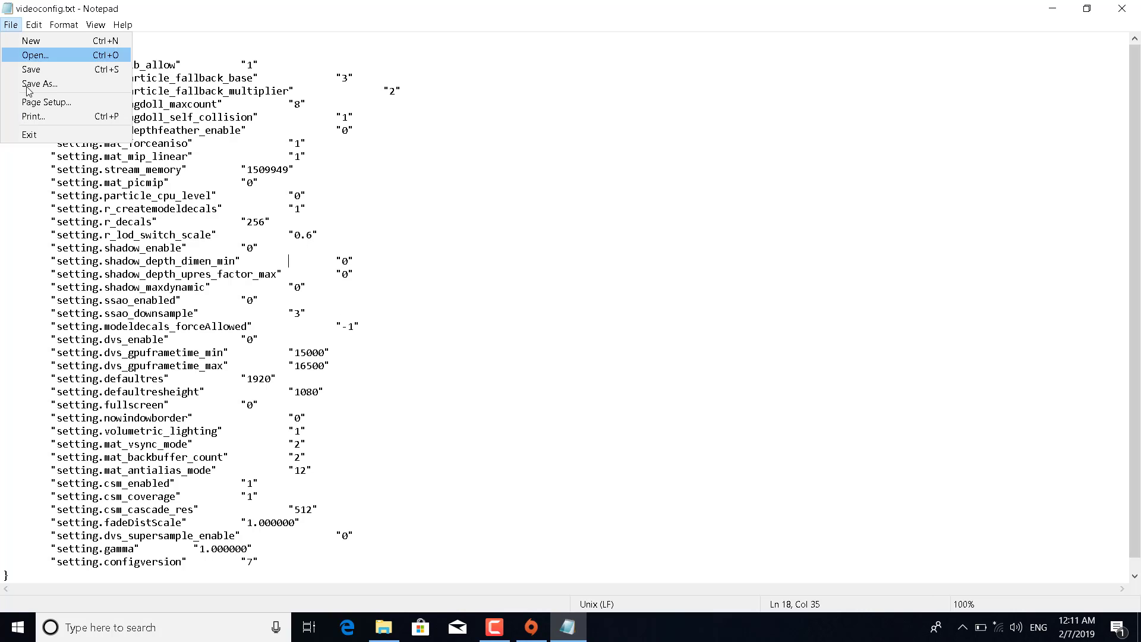
click(39, 65)
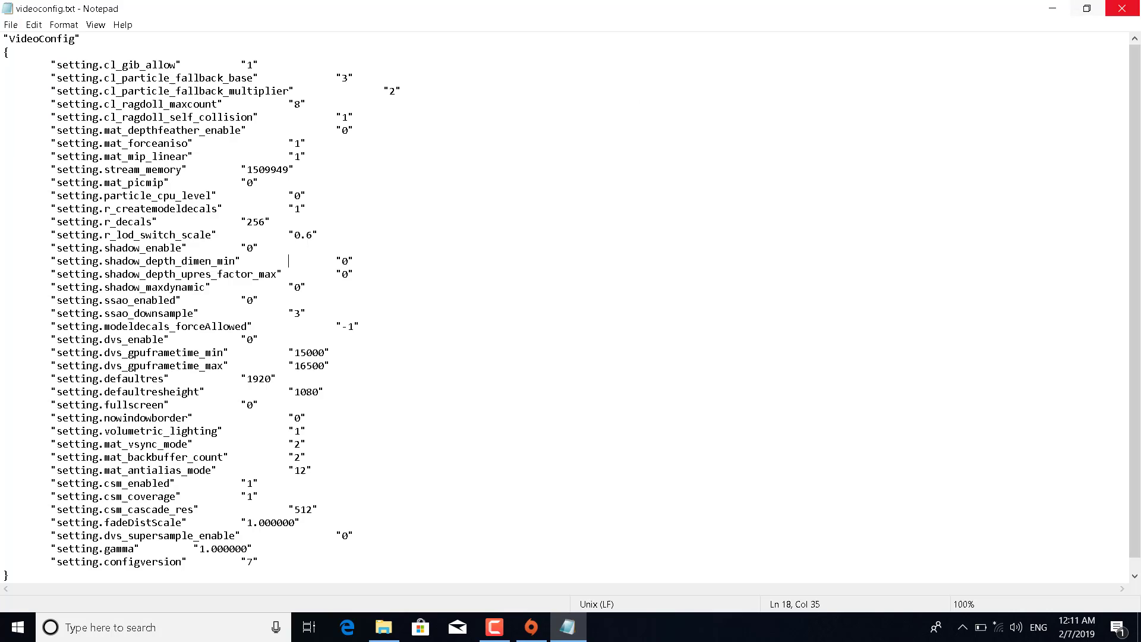
click(1123, 8)
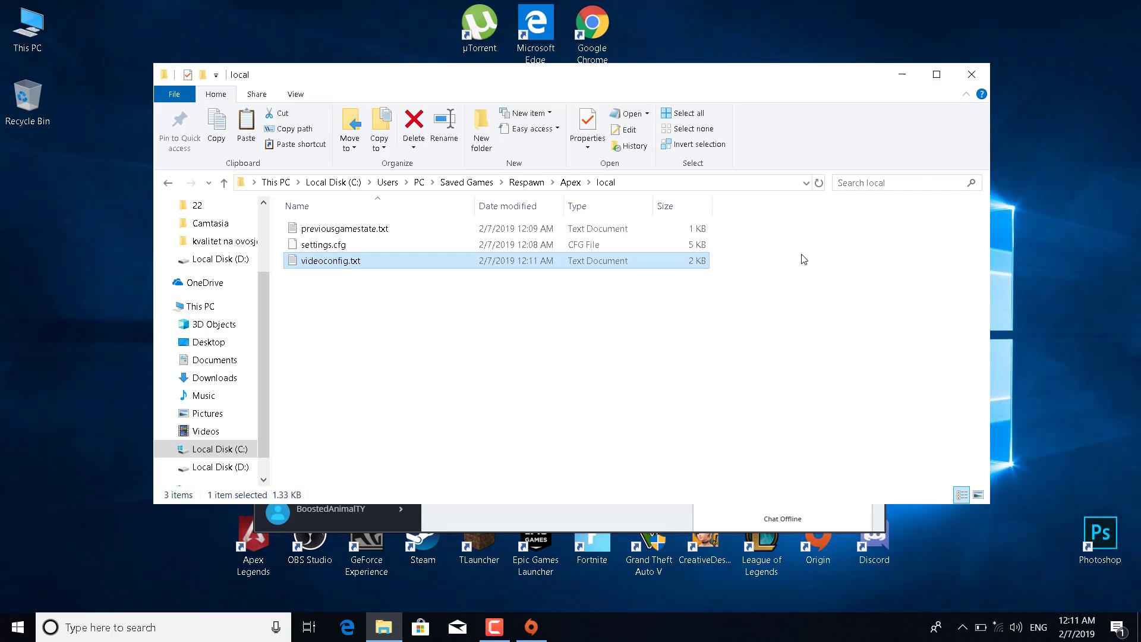
click(972, 75)
click(873, 91)
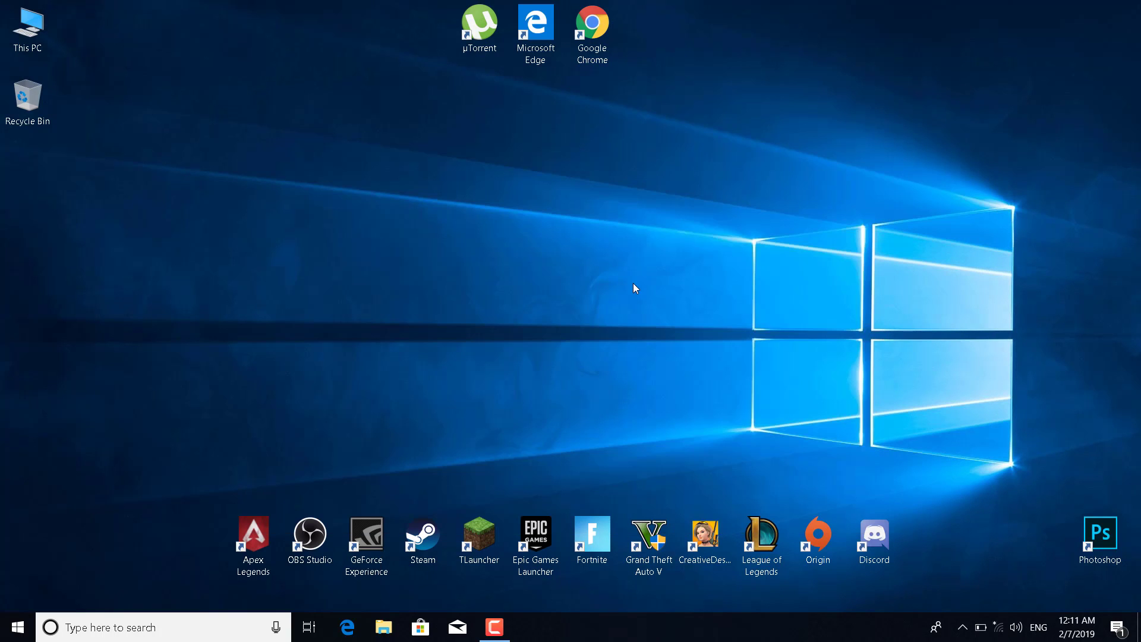